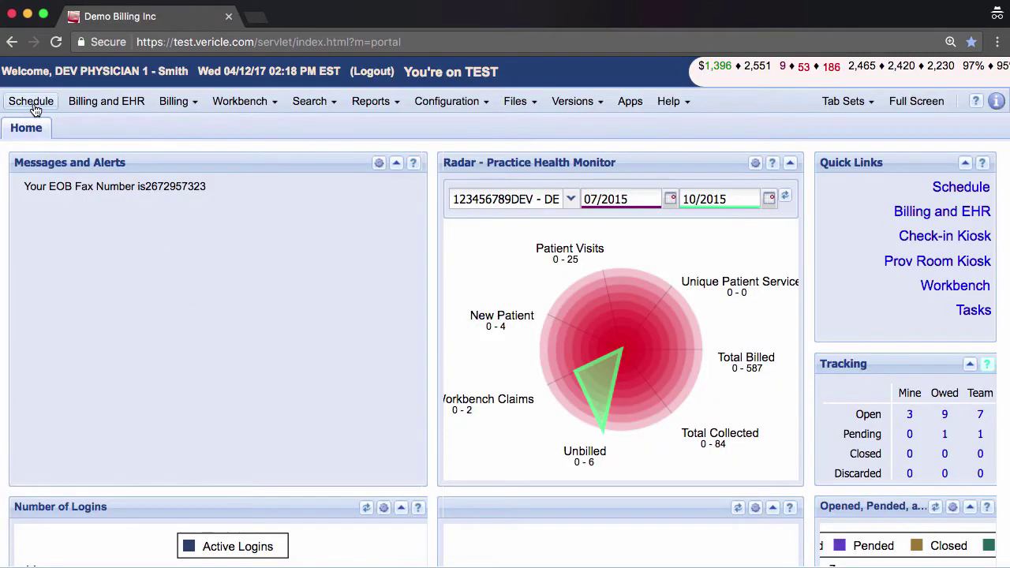
Enter the new patient's last name and first name in the patient panel.
left_click(31, 105)
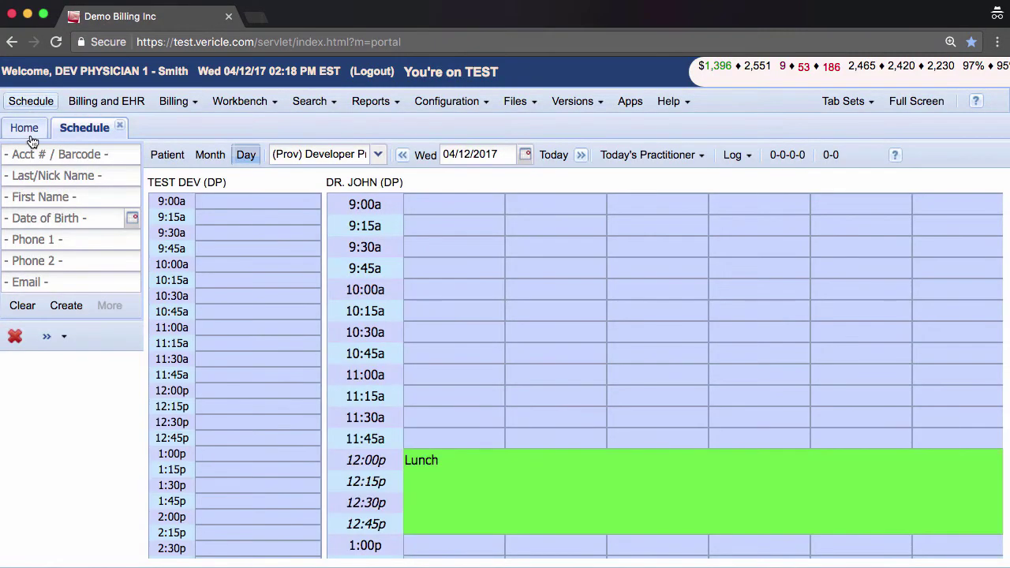
left_click(73, 176)
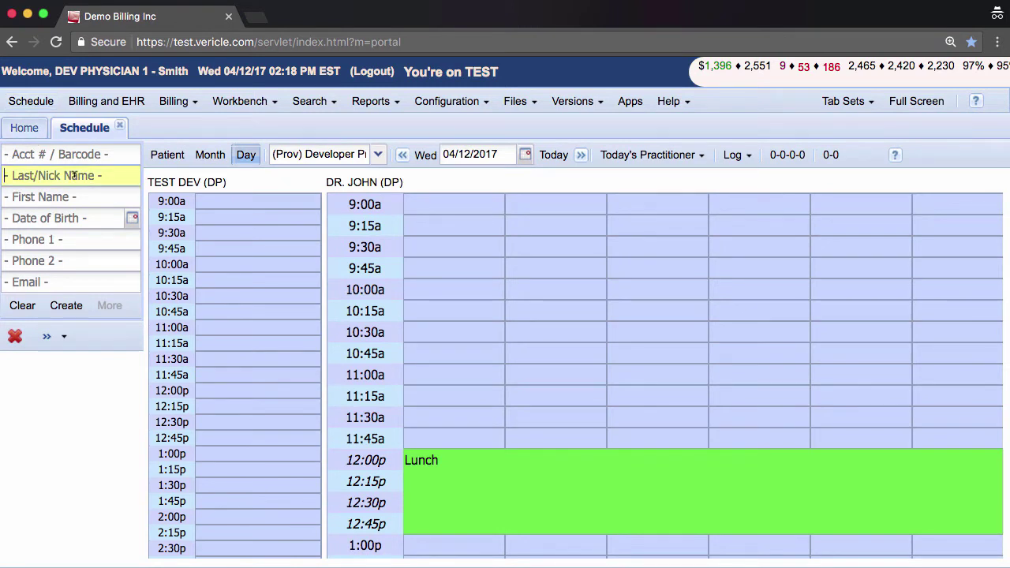
type("Crow")
left_click(72, 195)
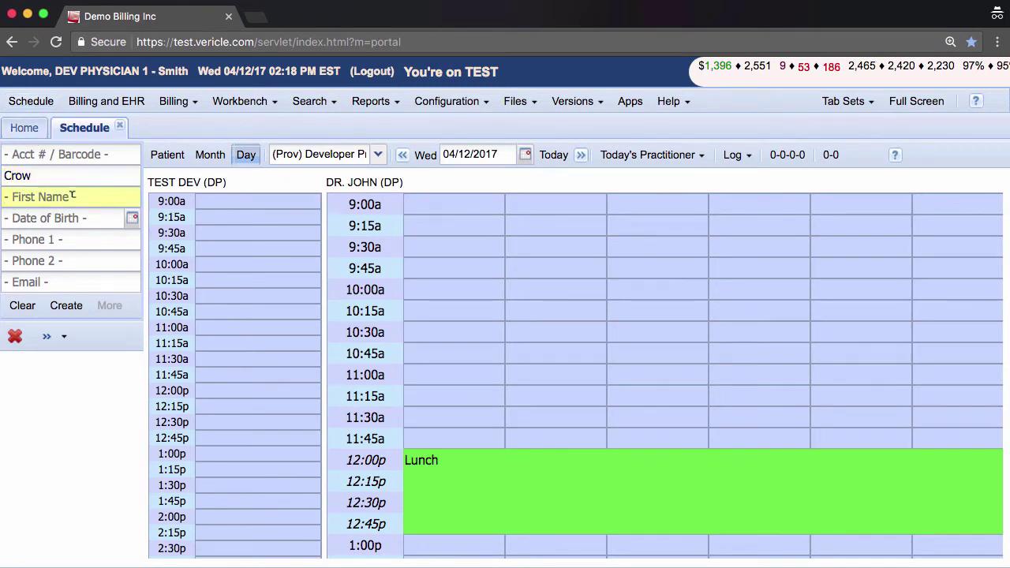
type("Black")
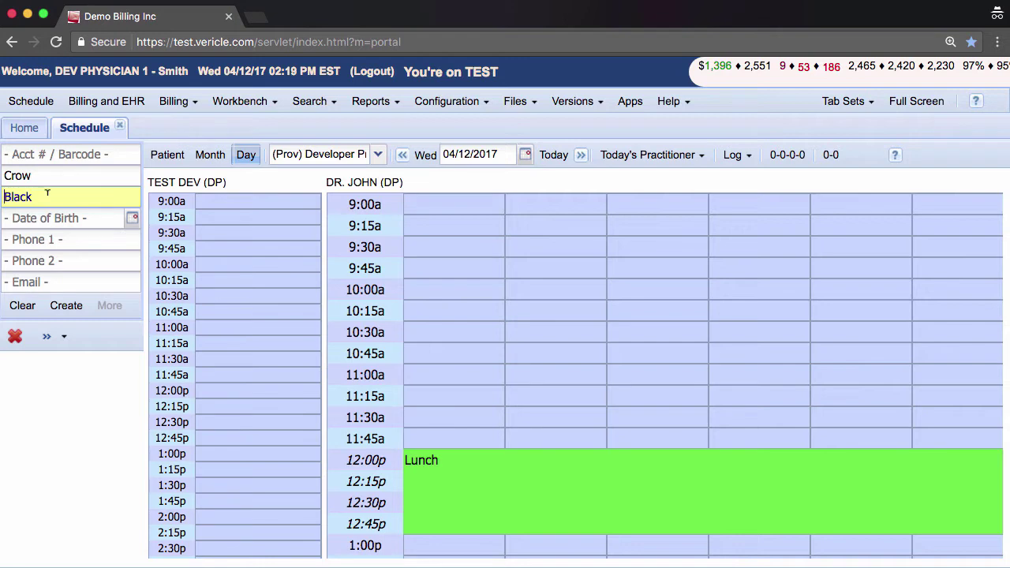
Pick the patient's date of birth and create the patient account.
left_click(97, 216)
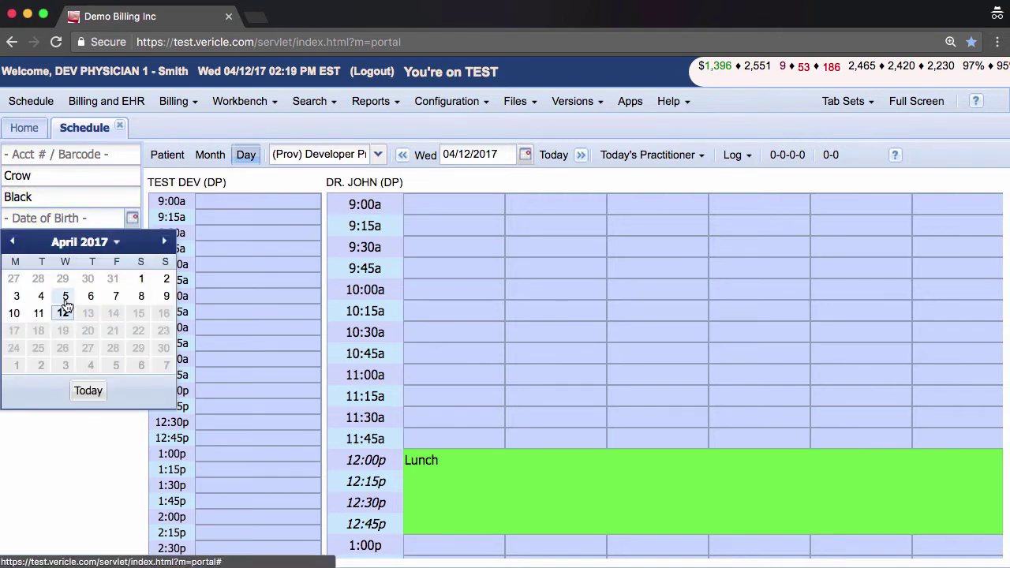
left_click(63, 313)
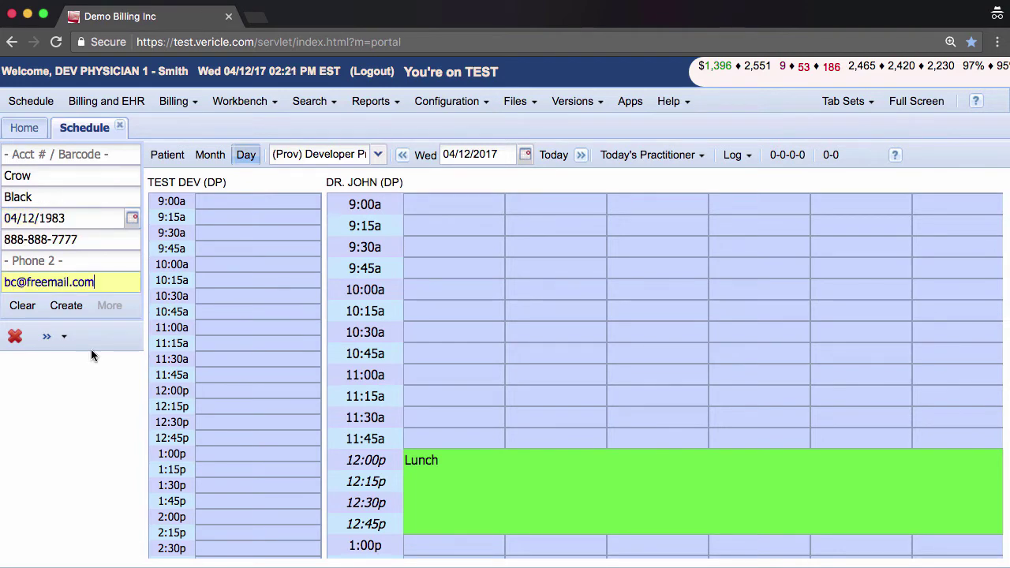
left_click(67, 308)
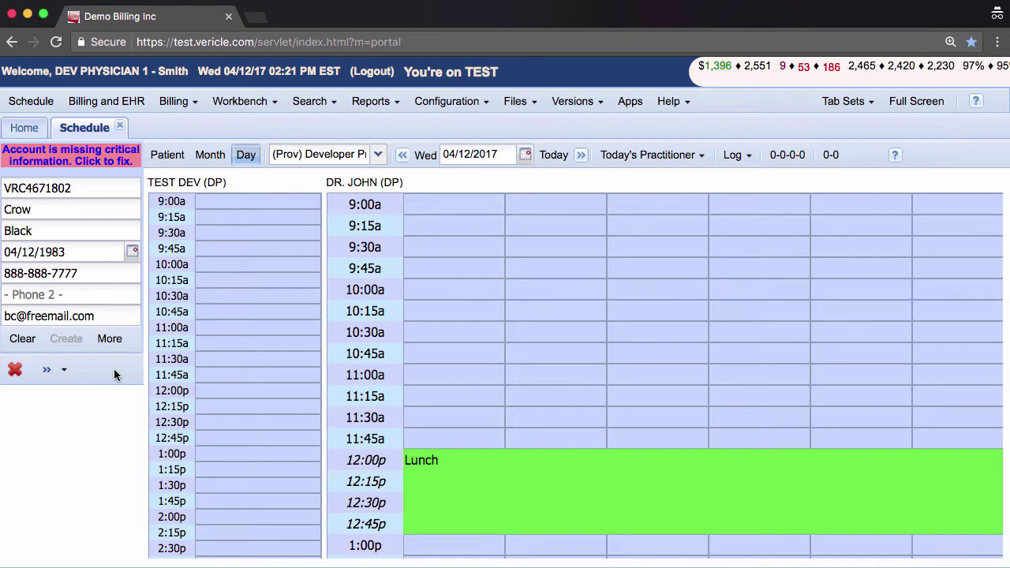
Open the patient's Patient Portal settings and generate a new access URL.
left_click(110, 338)
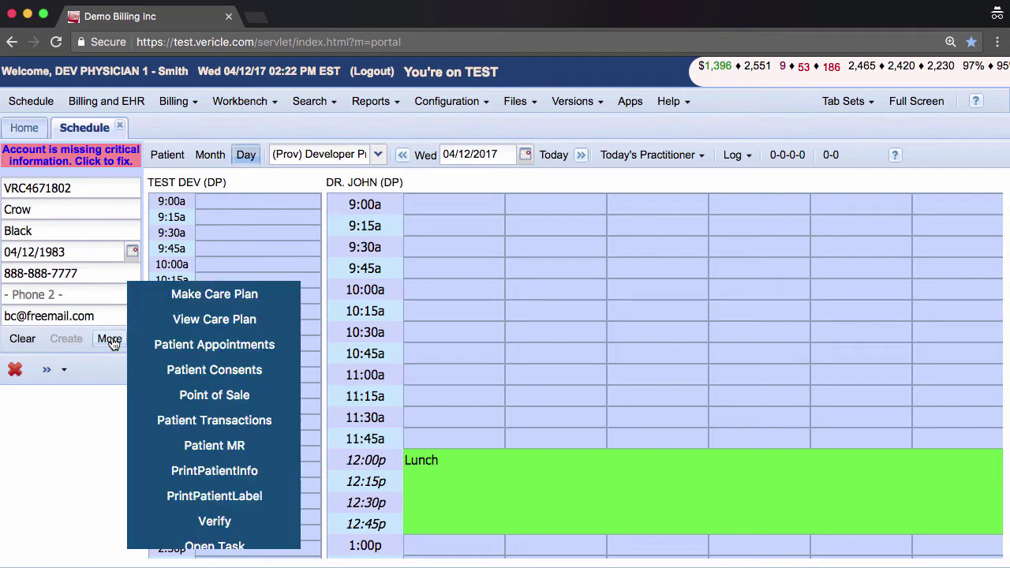
scroll(270, 416, "down", 4)
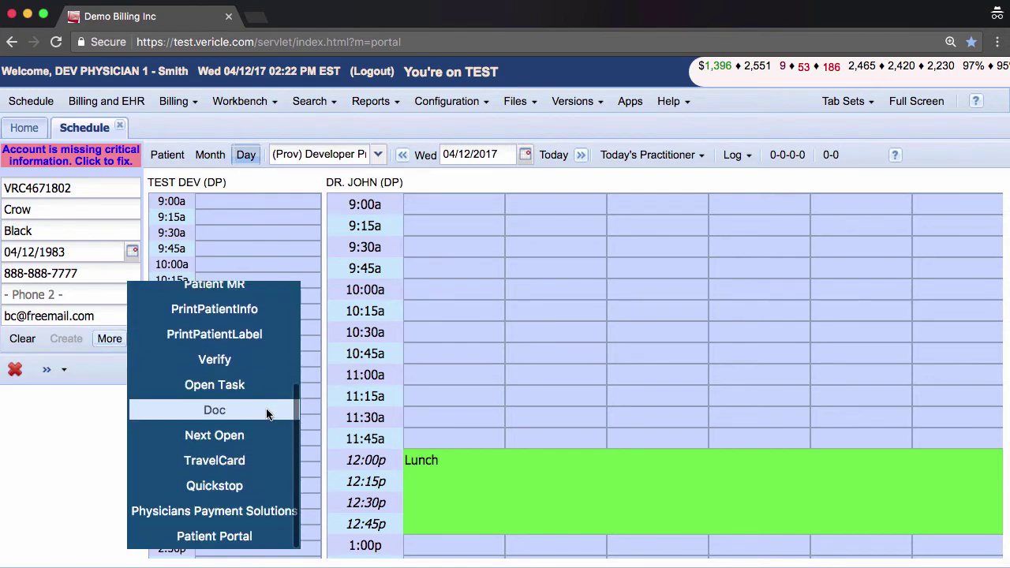
left_click(265, 537)
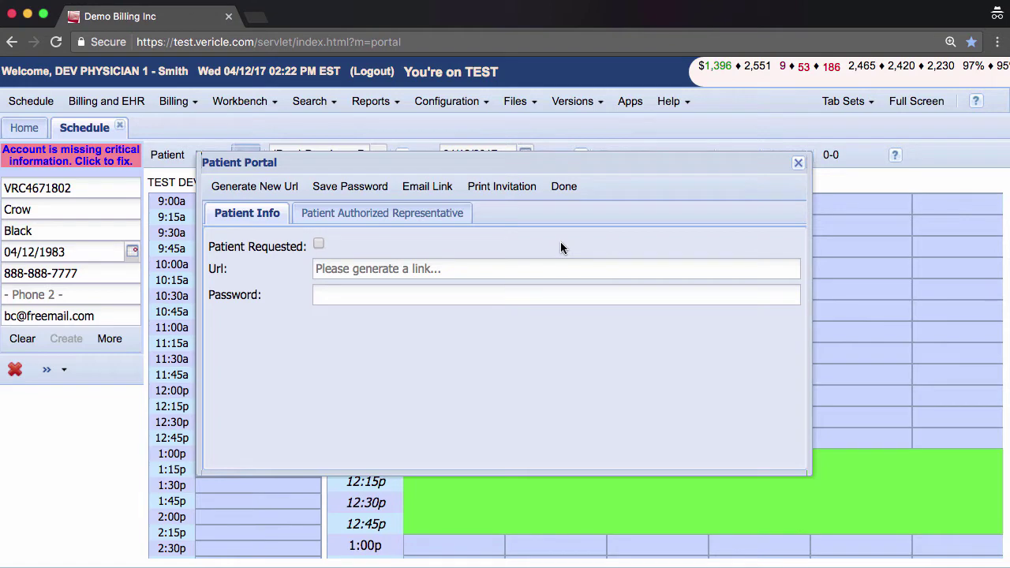
left_click(268, 189)
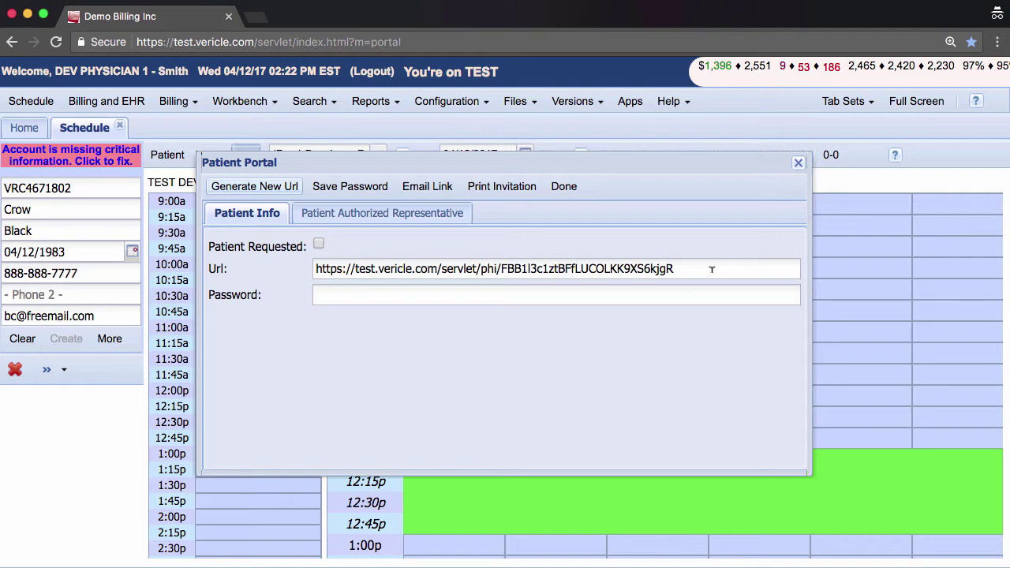
Enter a portal password for the patient and save it.
left_click(388, 293)
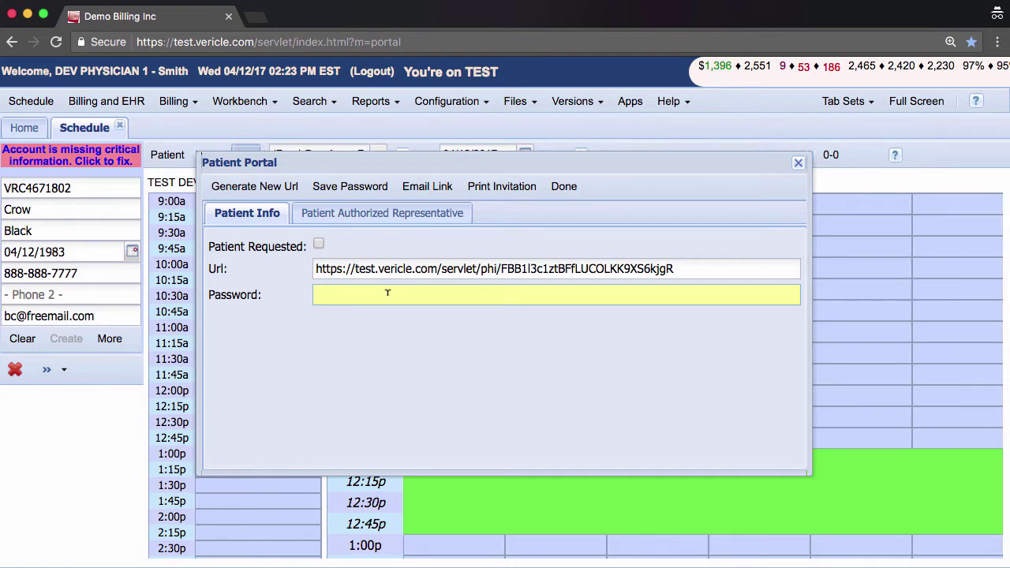
left_click(343, 188)
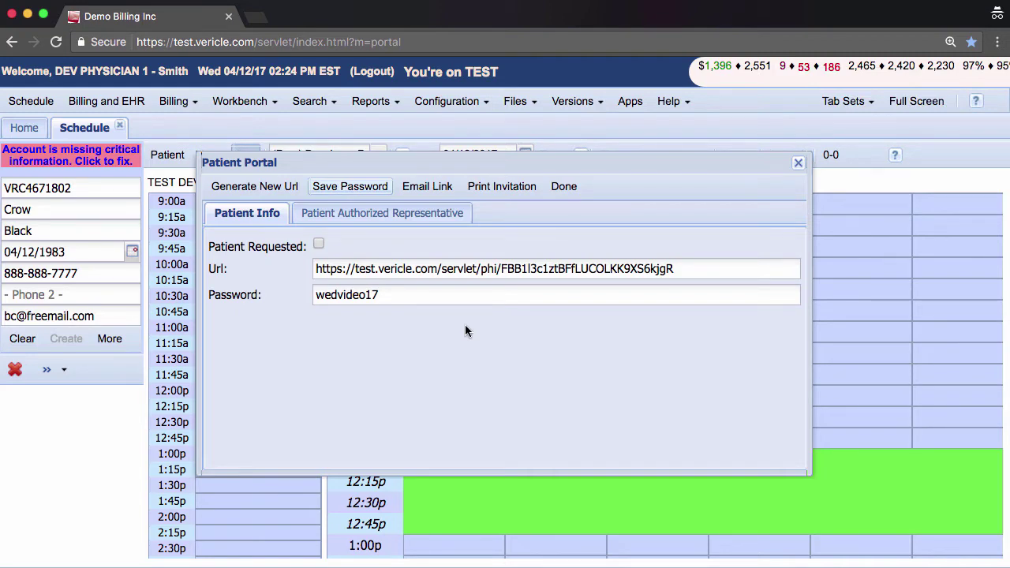
E-mail the portal link to the patient's corrected address, then close the portal settings.
left_click(427, 188)
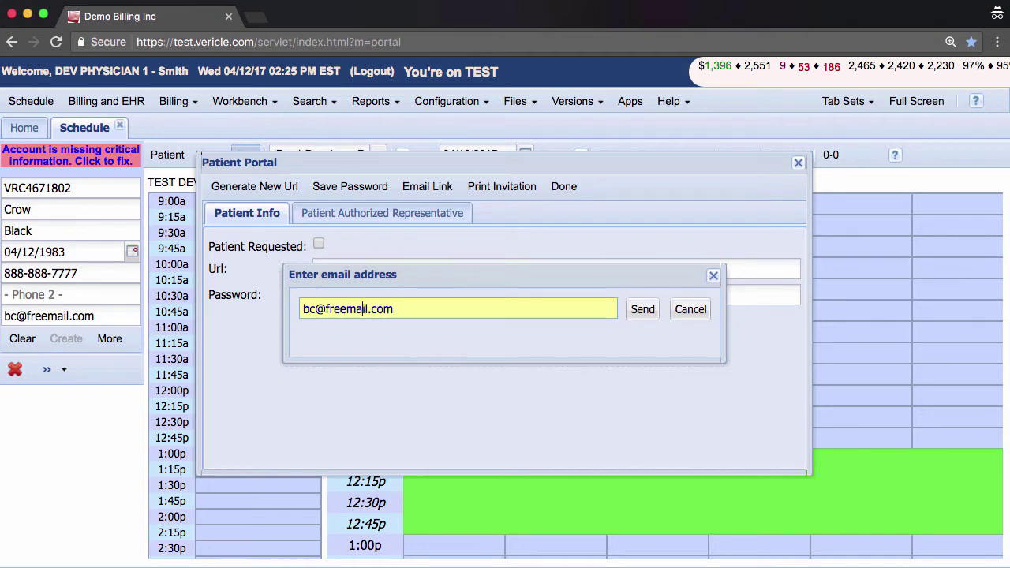
key("Home")
key("Delete")
key("Delete")
key("Delete")
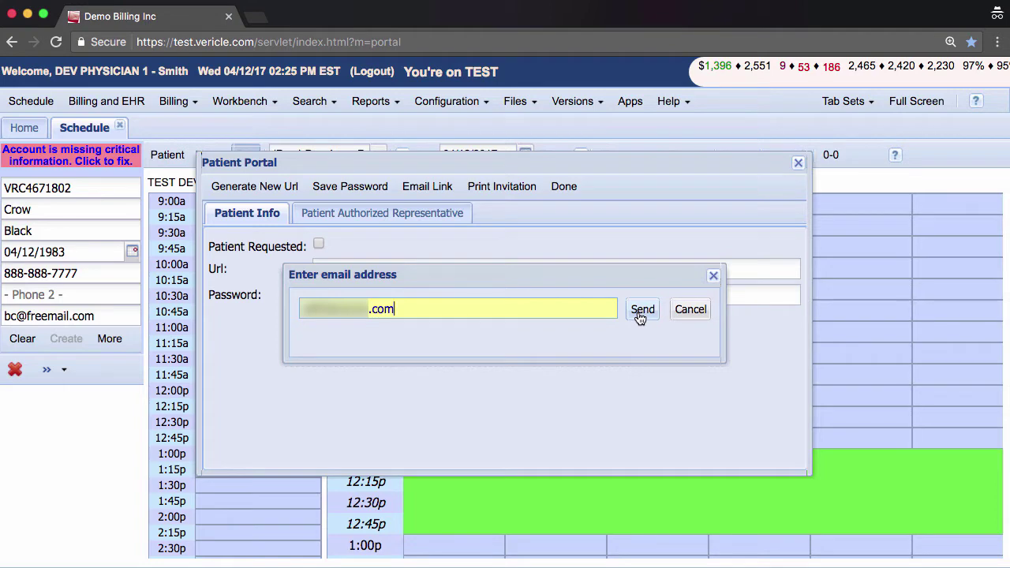
left_click(640, 314)
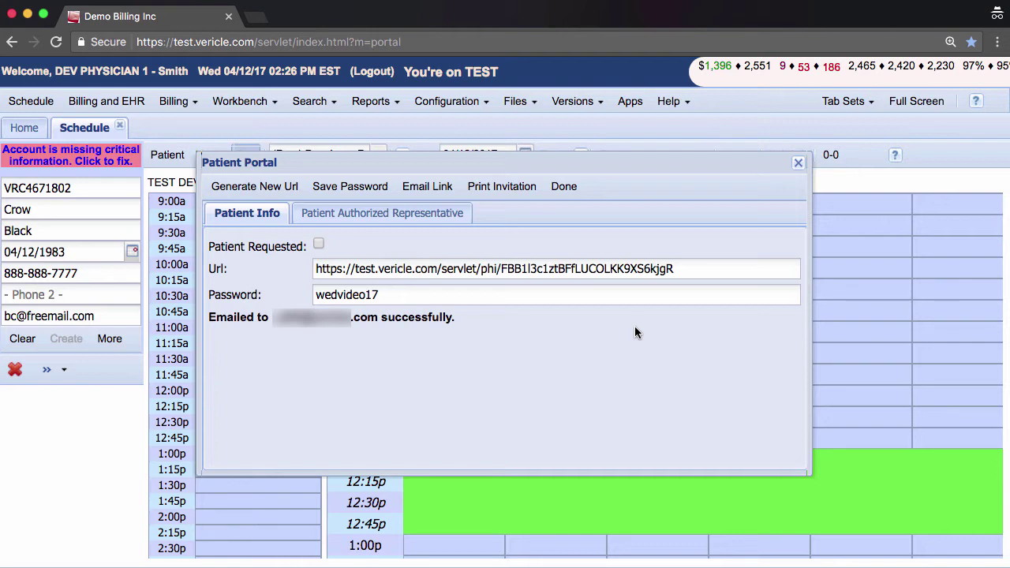
left_click(564, 186)
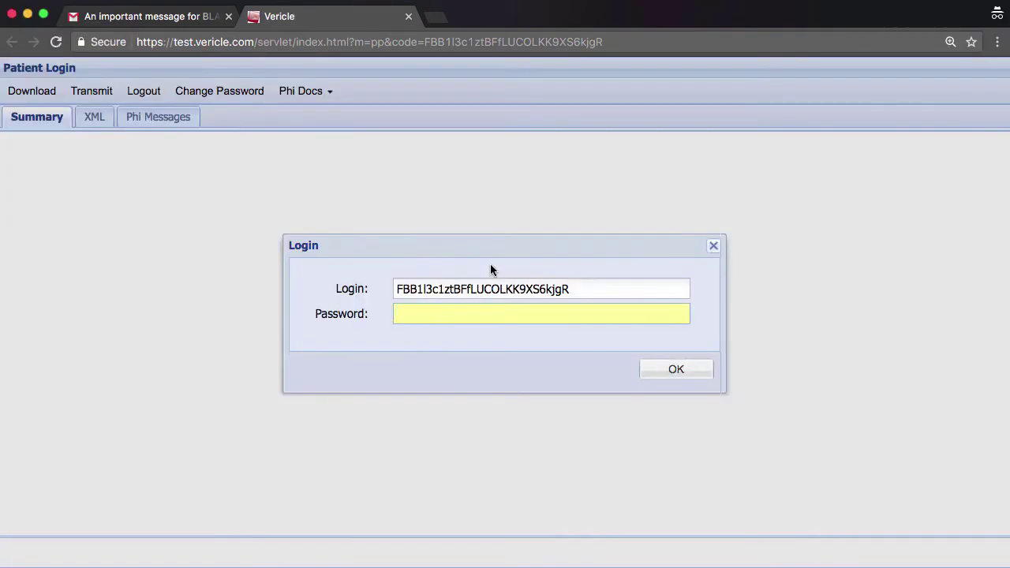
Log in to the patient portal with the saved portal password.
type("••••••••••")
key("Return")
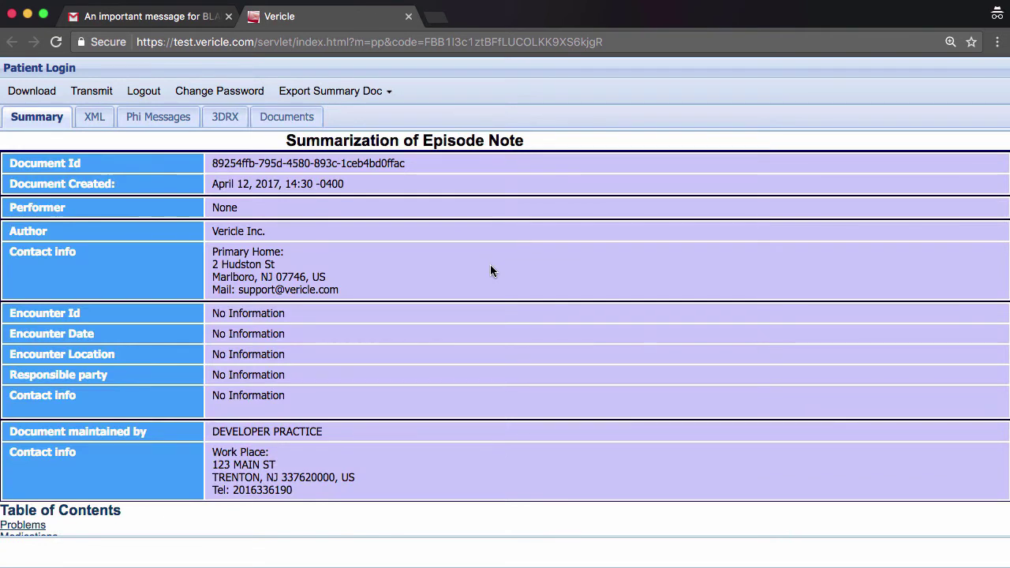
From the Documents tab, start a new Patient Intake Form.
left_click(292, 119)
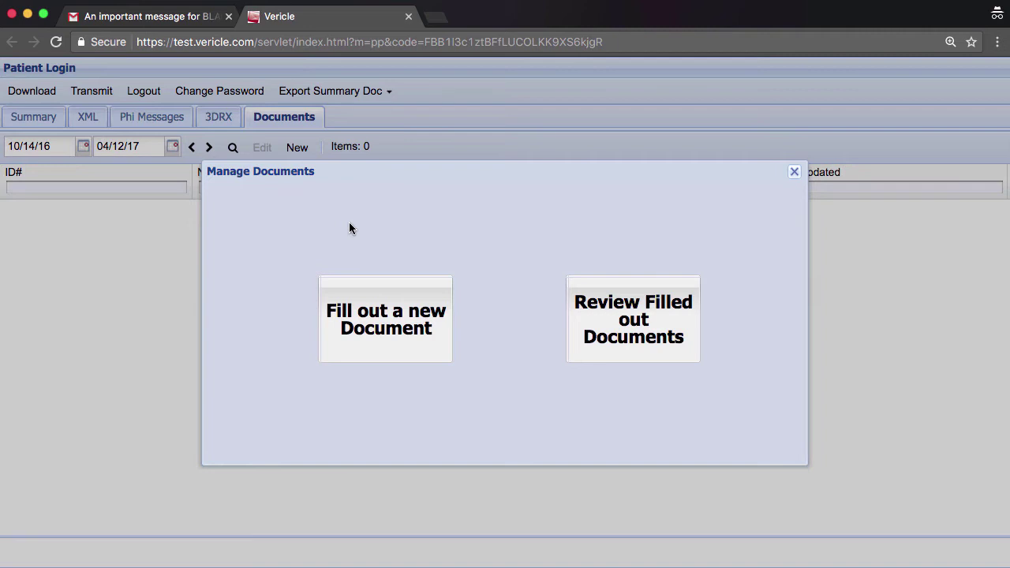
left_click(375, 295)
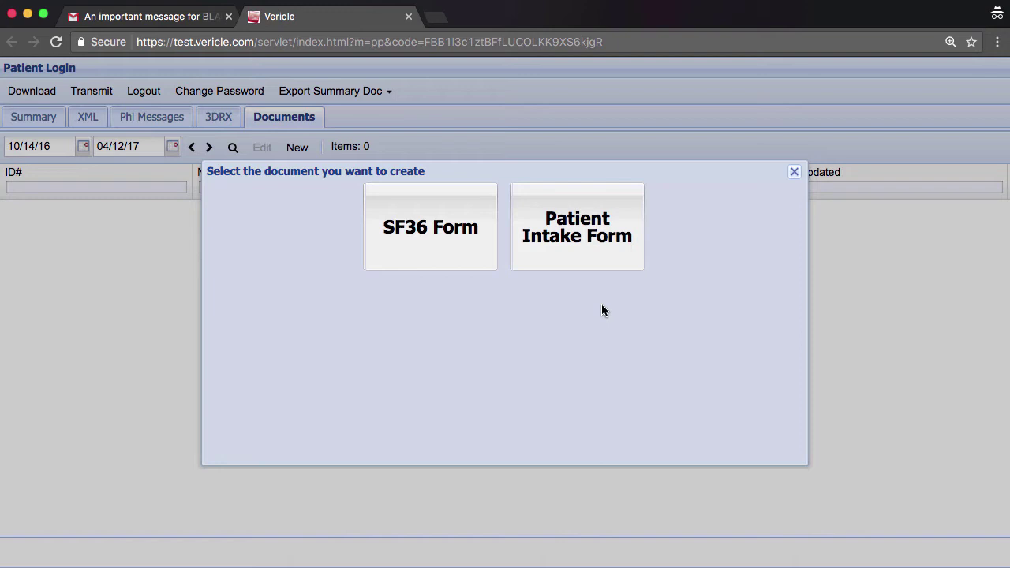
left_click(581, 251)
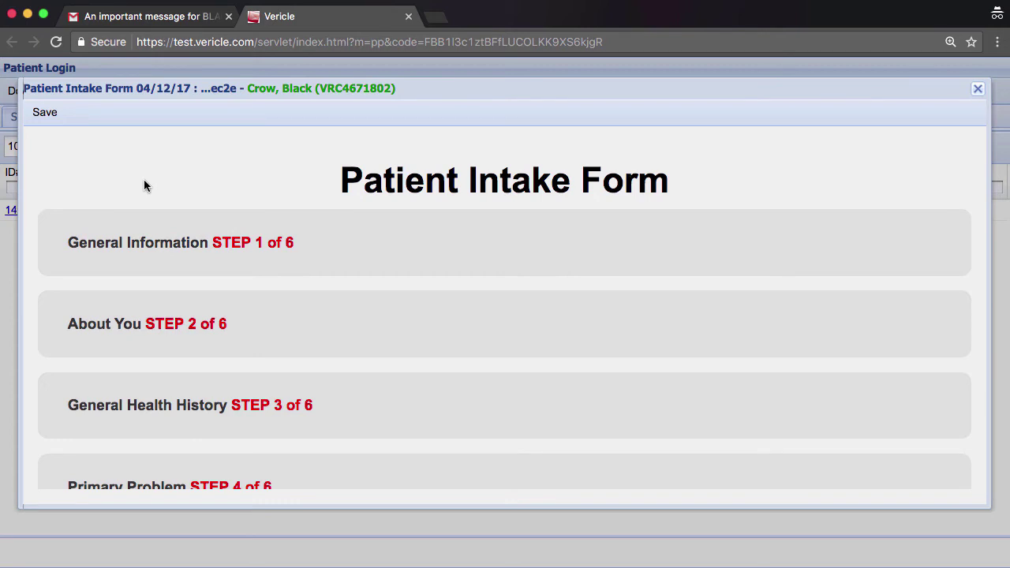
In General Information, enter the patient's street address, city, state and ZIP code.
left_click(377, 250)
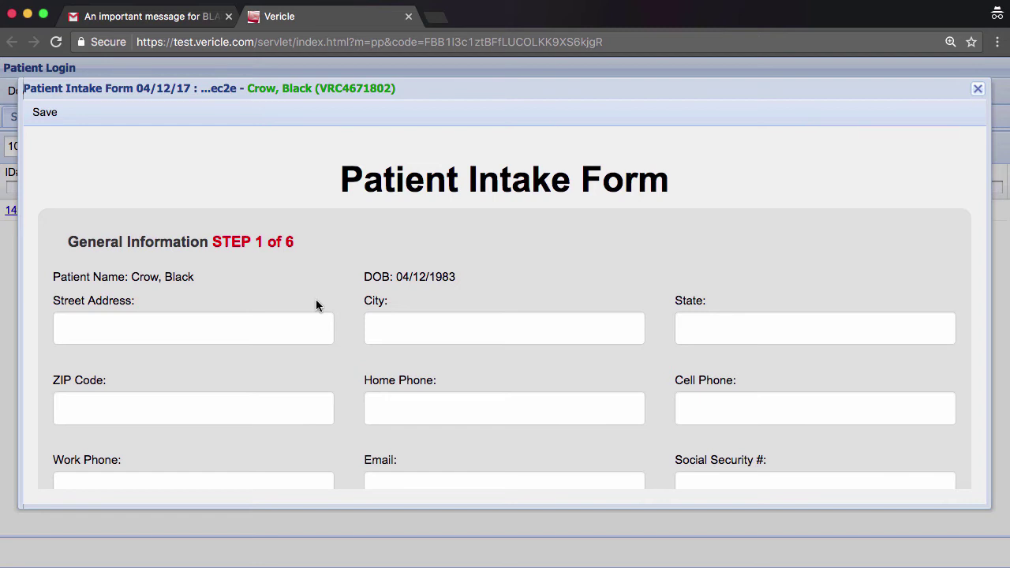
scroll(214, 264, "down", 5)
scroll(218, 264, "up", 5)
left_click(189, 329)
type("1234 Vacation Street")
key("Tab")
type("Vacation City")
key("Tab")
type("Florida")
key("Tab")
type("12345")
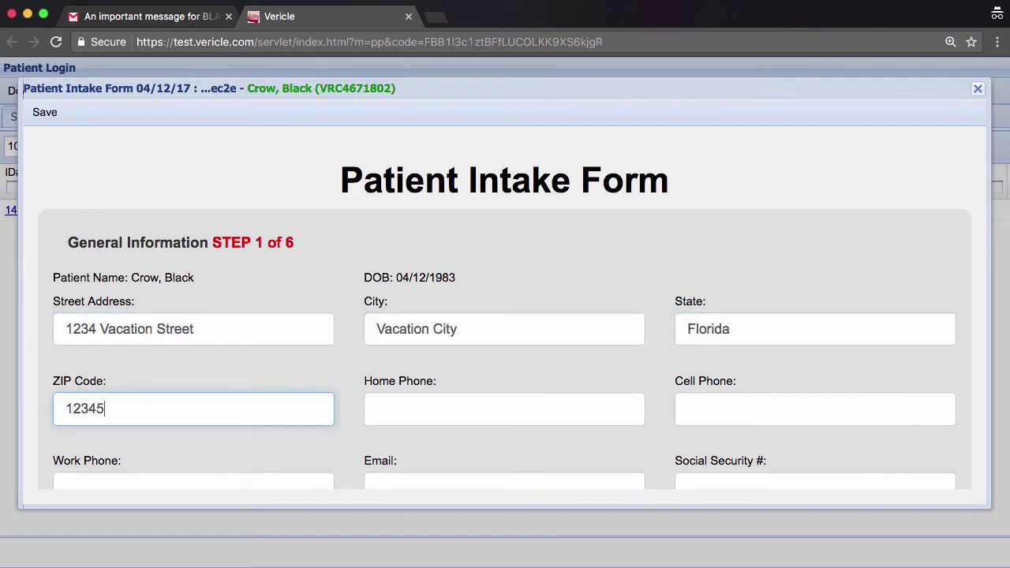
Fill in the patient's home phone, e-mail and Social Security number.
scroll(261, 387, "down", 1)
left_click(397, 364)
type("888-888-7777")
scroll(342, 382, "down", 2)
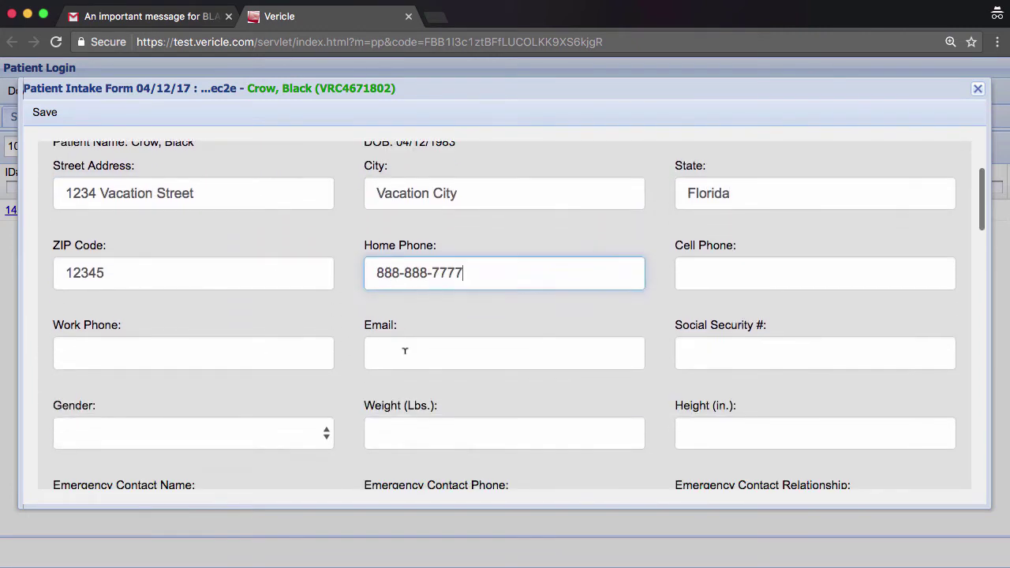
left_click(406, 352)
left_click(716, 354)
type("333-22-3333")
Set gender to Male, weight 175, height 5'9 and the emergency contact details.
scroll(336, 376, "down", 2)
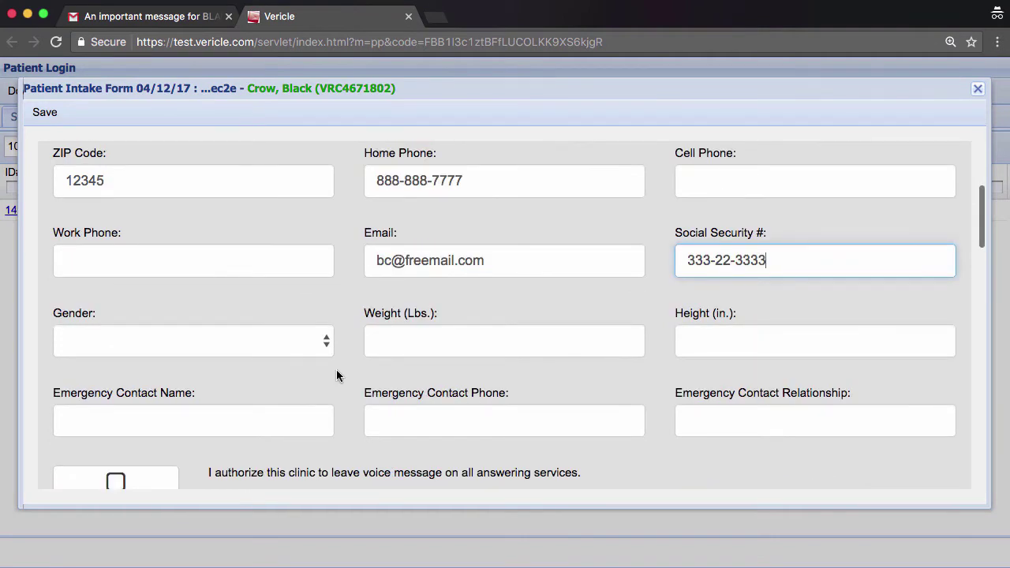
left_click(204, 335)
left_click(197, 286)
left_click(442, 347)
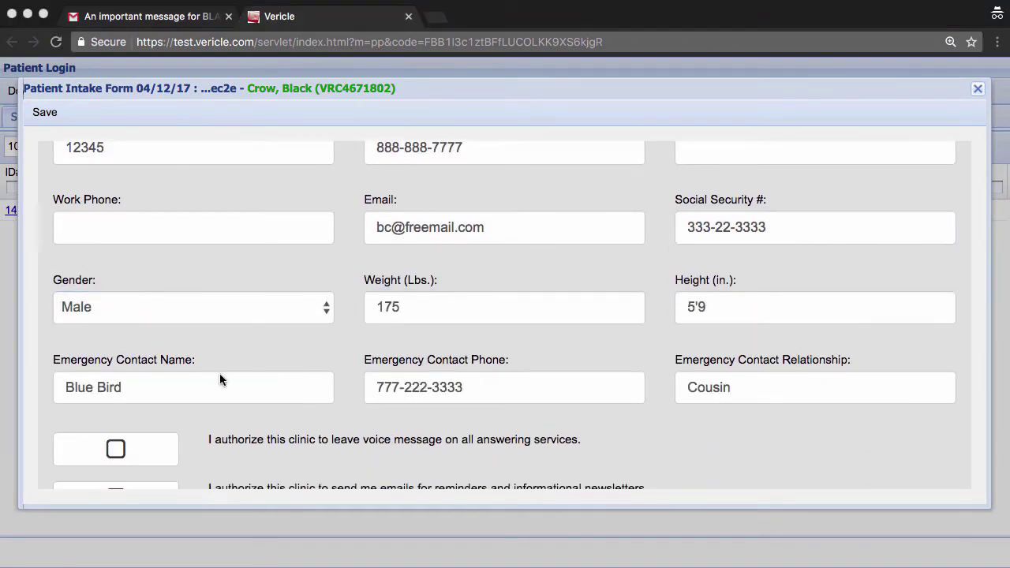
scroll(229, 381, "down", 2)
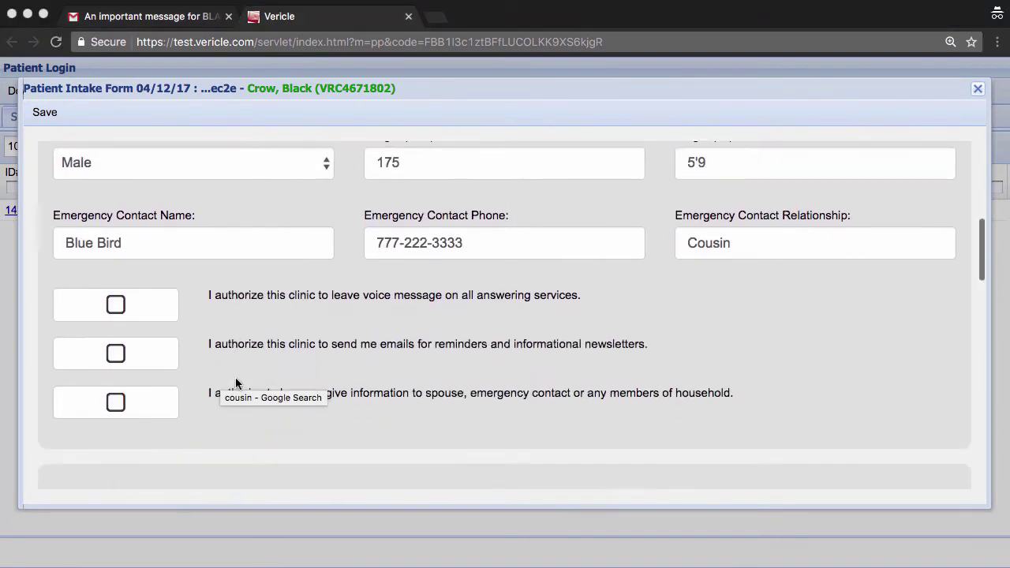
scroll(237, 338, "up", 5)
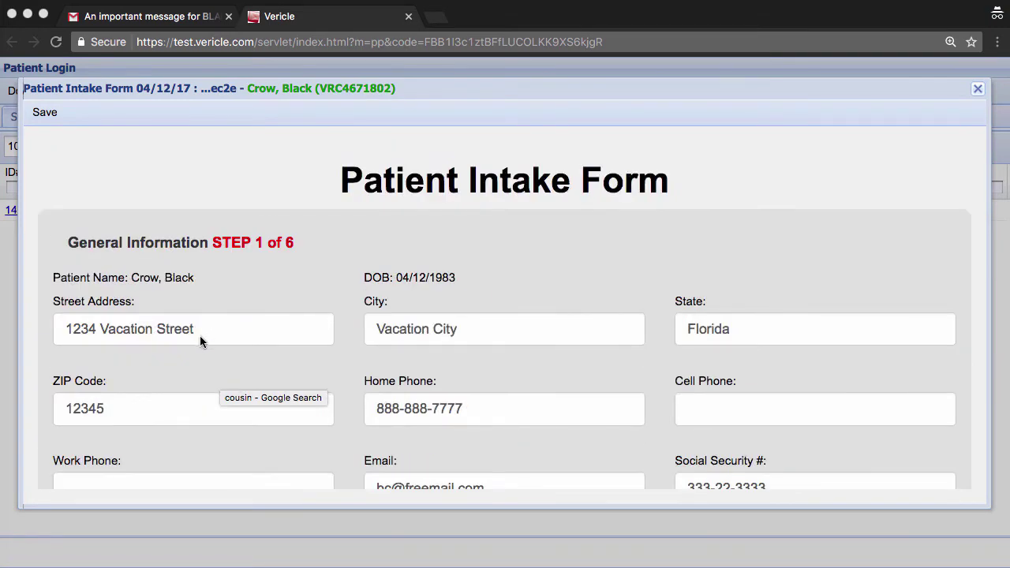
scroll(229, 371, "down", 5)
scroll(206, 332, "up", 5)
scroll(206, 323, "down", 7)
scroll(206, 324, "down", 2)
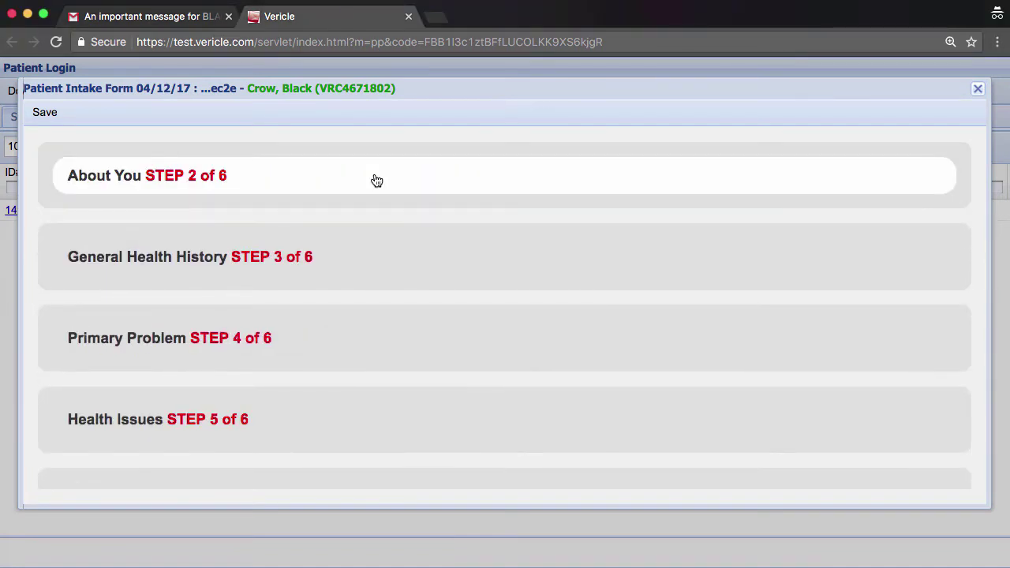
In About You, enter the primary care physician, Online Search referral and Full Time employment.
left_click(377, 181)
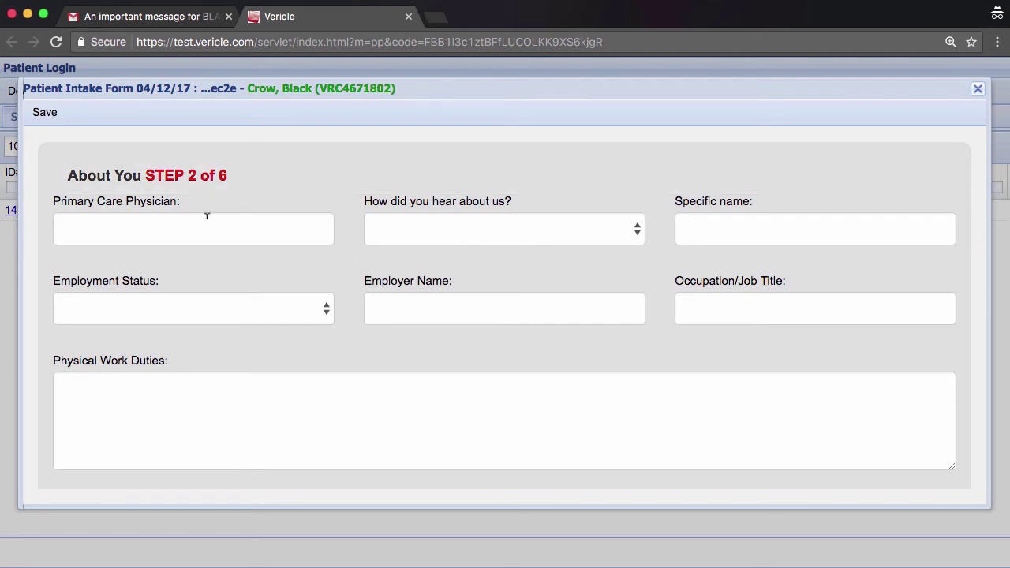
scroll(266, 332, "down", 5)
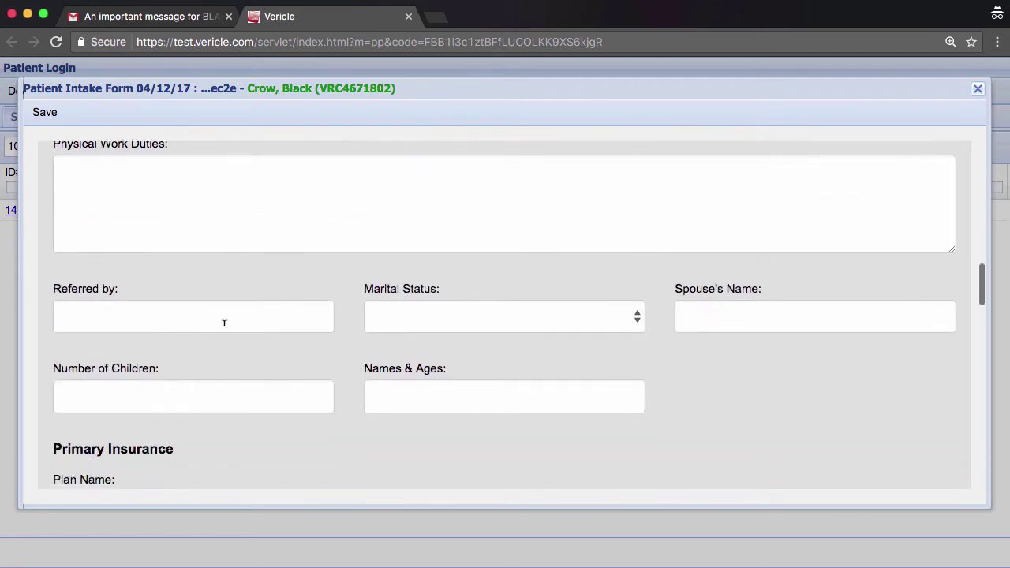
scroll(218, 404, "down", 4)
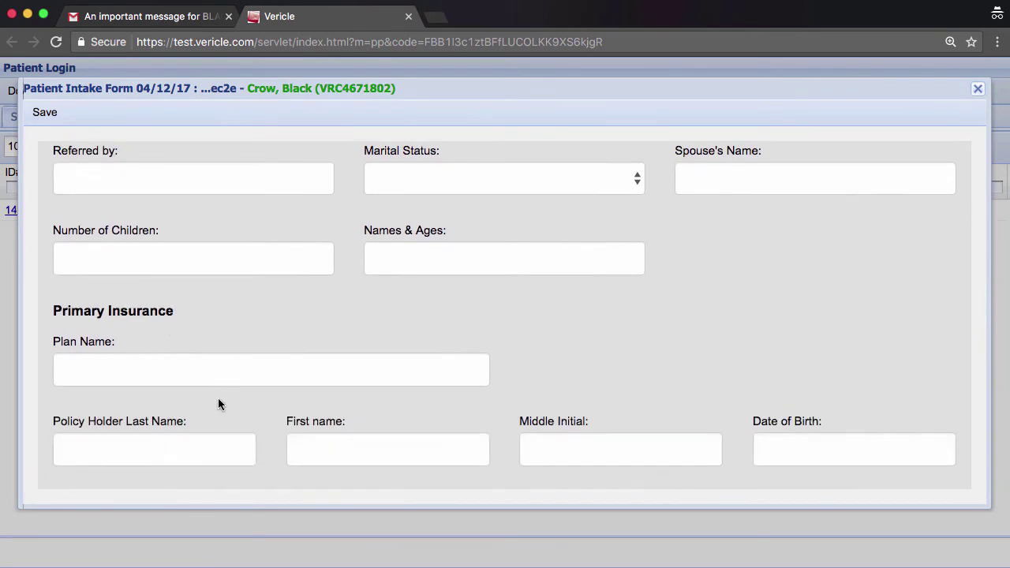
scroll(219, 405, "down", 5)
scroll(218, 405, "up", 4)
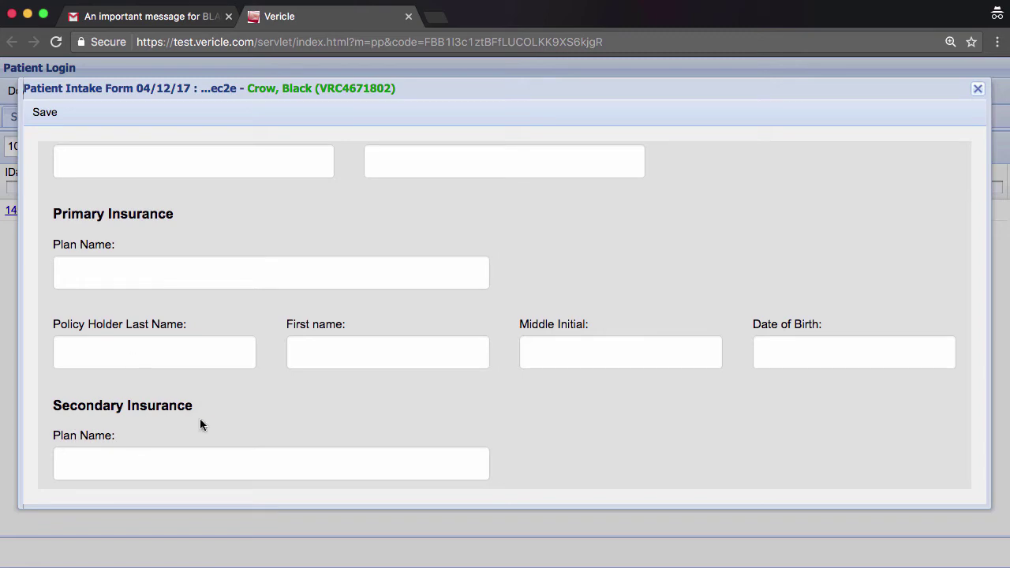
scroll(237, 456, "down", 4)
scroll(210, 371, "up", 10)
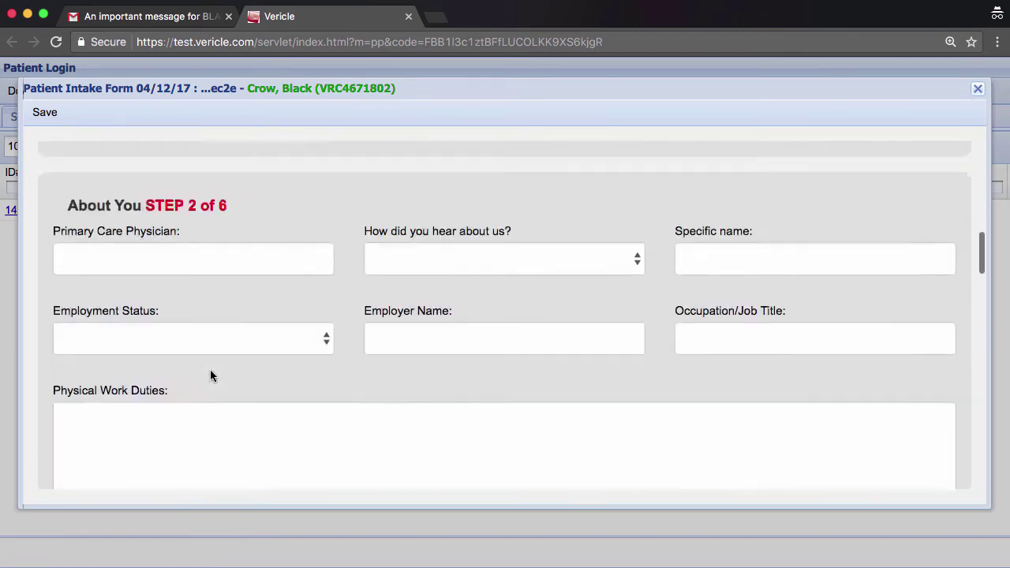
left_click(204, 374)
type("Joe Blue Jr")
key("Tab")
key("o")
scroll(434, 323, "down", 4)
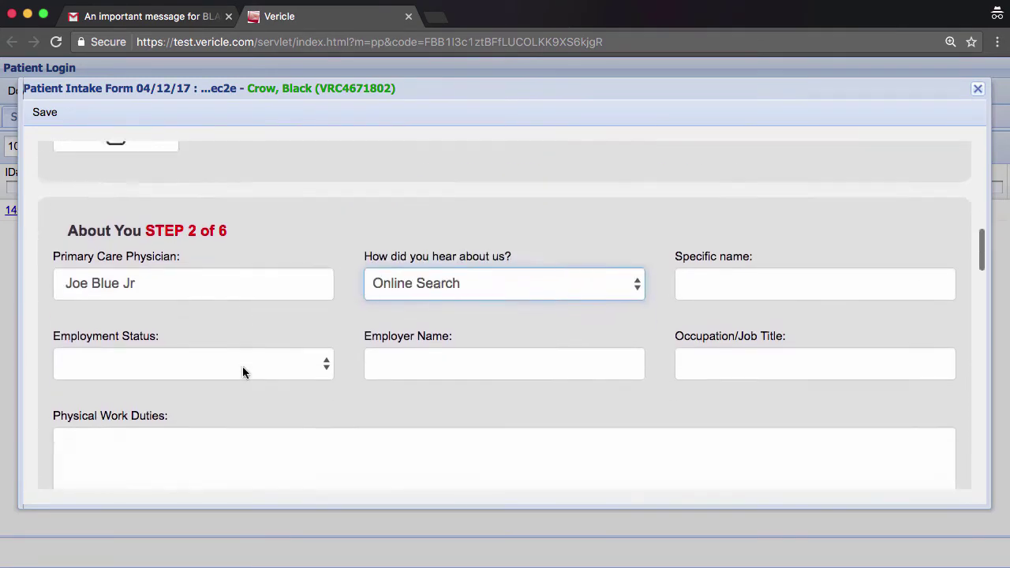
left_click(257, 334)
Enter employer Big Box Retail, Warehouse Manager duties, Married status and the spouse's name.
left_click(89, 221)
type("Big Box RetailWarehouse ManagerLifting boxes sometimes greater than 100 pounds. I also do paperwork and supervise other employees.")
scroll(505, 315, "down", 5)
left_click(641, 301)
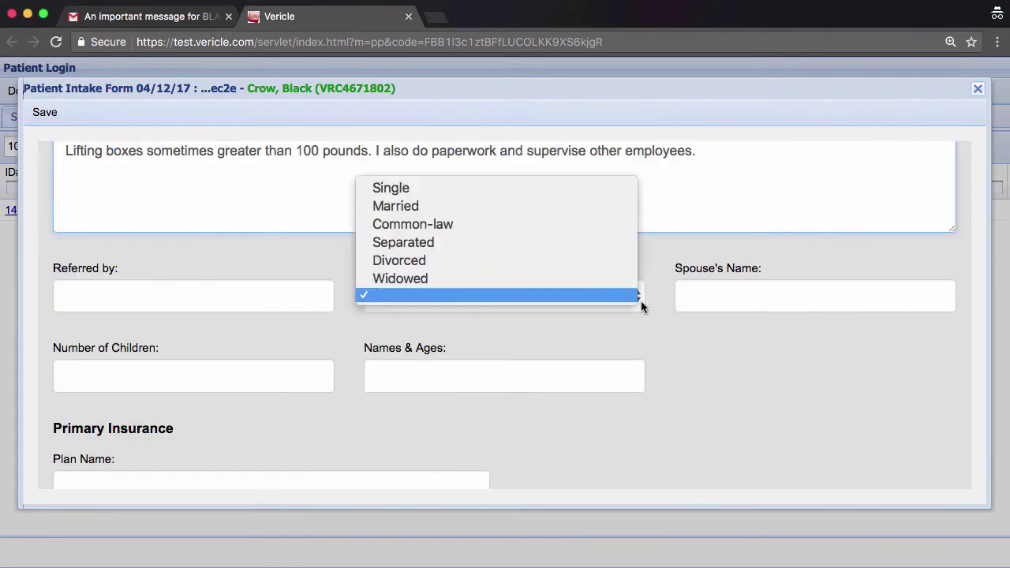
left_click(394, 205)
left_click(702, 329)
type("Black Swan")
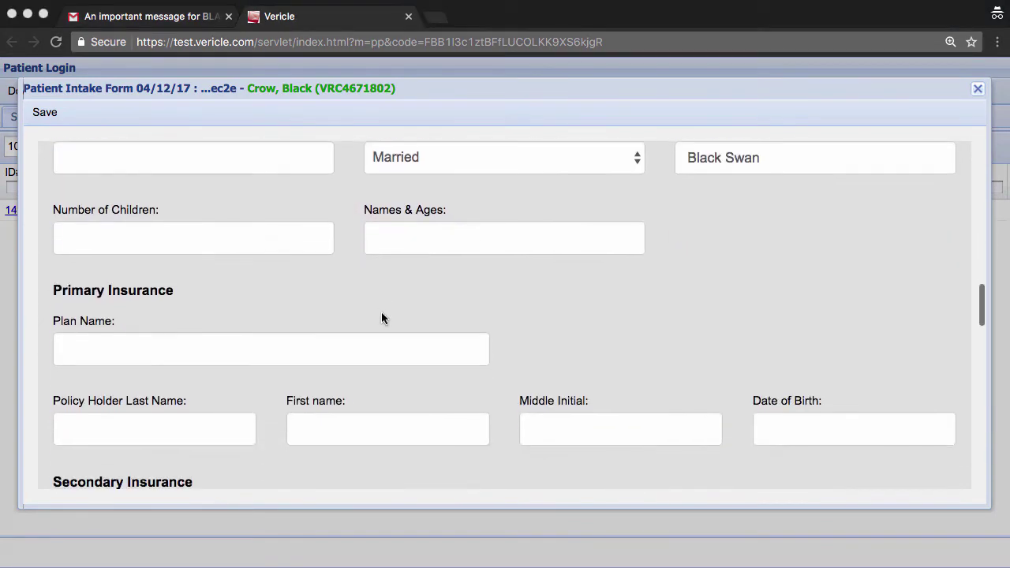
Add Blue Cross primary insurance with the policy holder's name and 1983 birth date.
left_click(382, 347)
type("Blue Cross")
key("Tab")
type("Crow")
key("Tab")
type("Black")
scroll(434, 385, "down", 2)
left_click(789, 264)
left_click(866, 388)
double_click(827, 262)
type("1983")
left_click(274, 336)
scroll(275, 339, "down", 5)
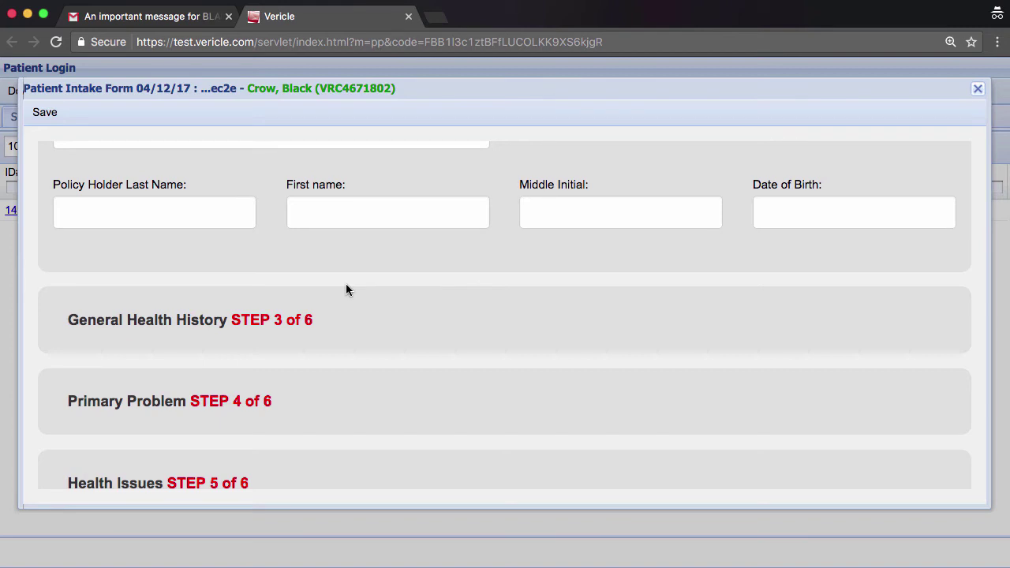
scroll(329, 320, "down", 2)
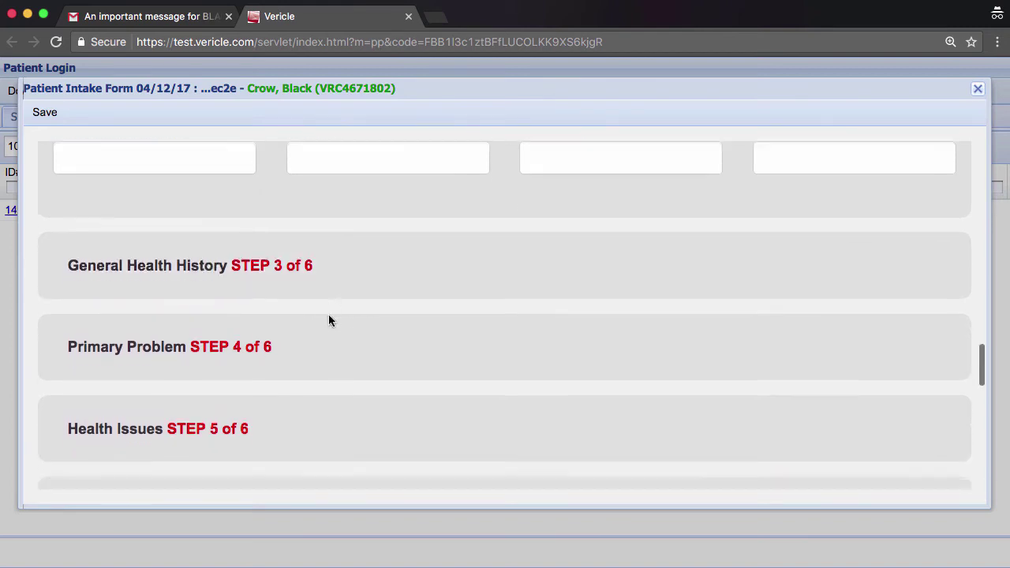
Set last physical to 04/04/2016 and enter the physician's name, phone, city and state.
left_click(361, 252)
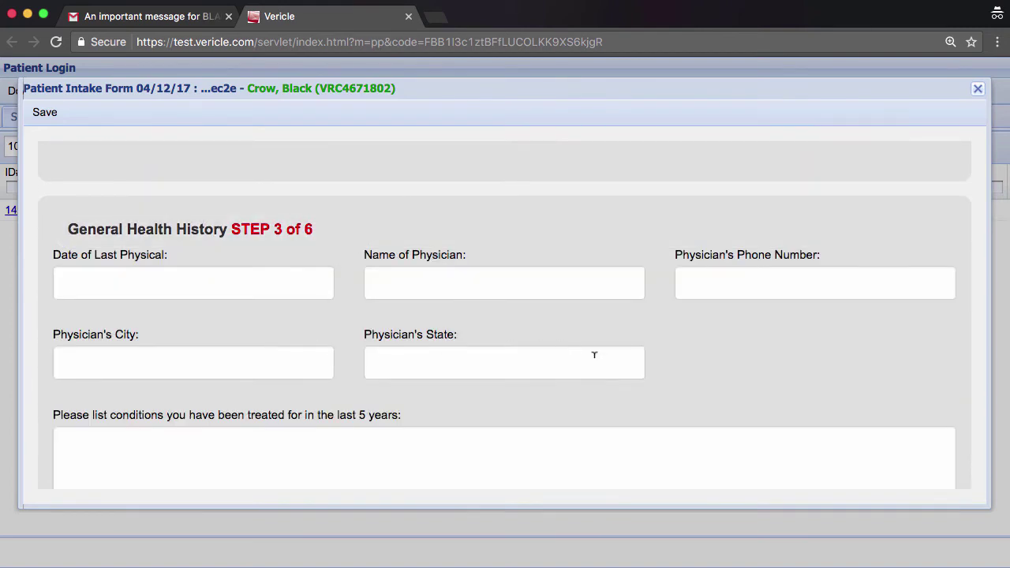
left_click(155, 216)
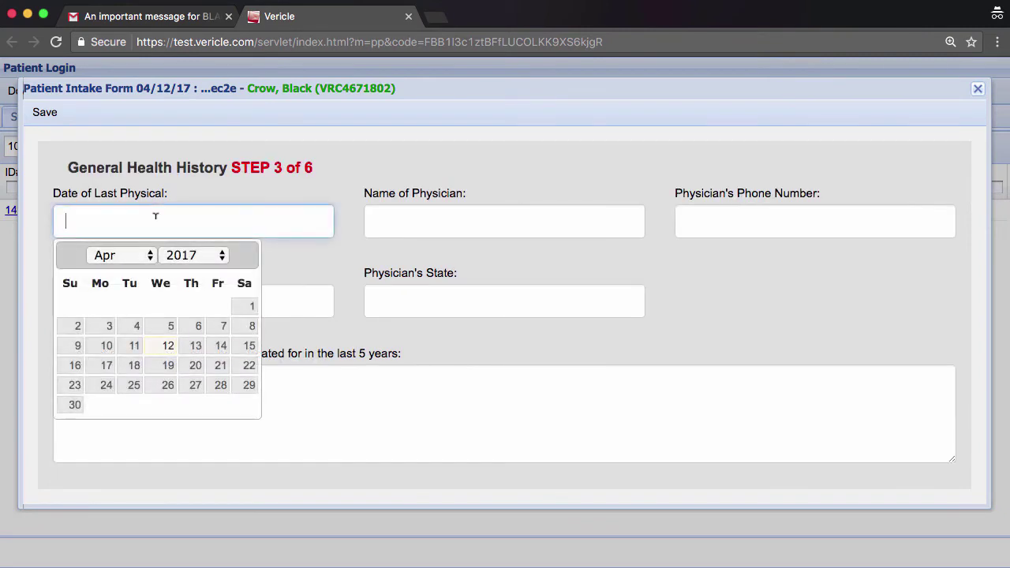
left_click(224, 258)
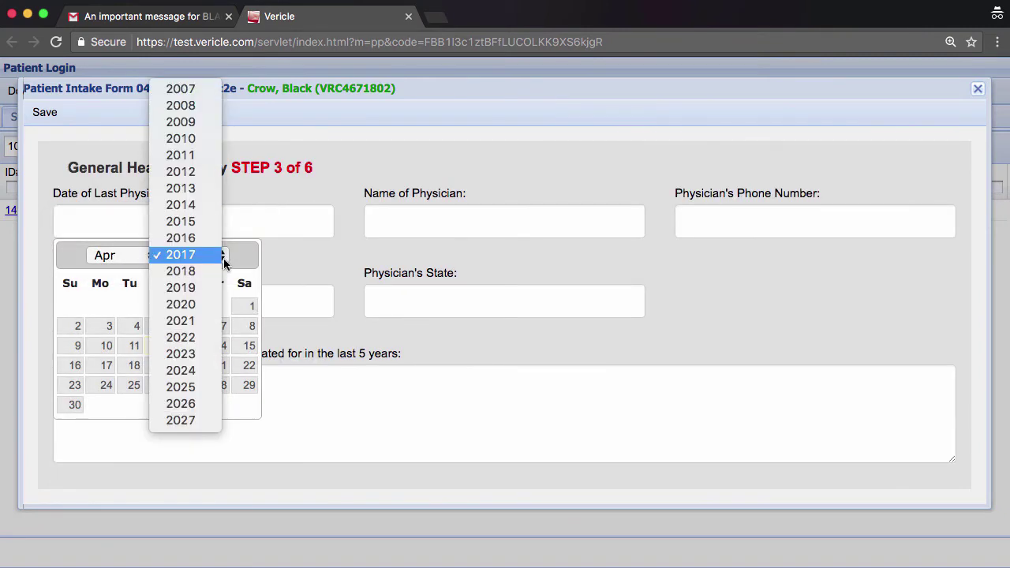
left_click(203, 237)
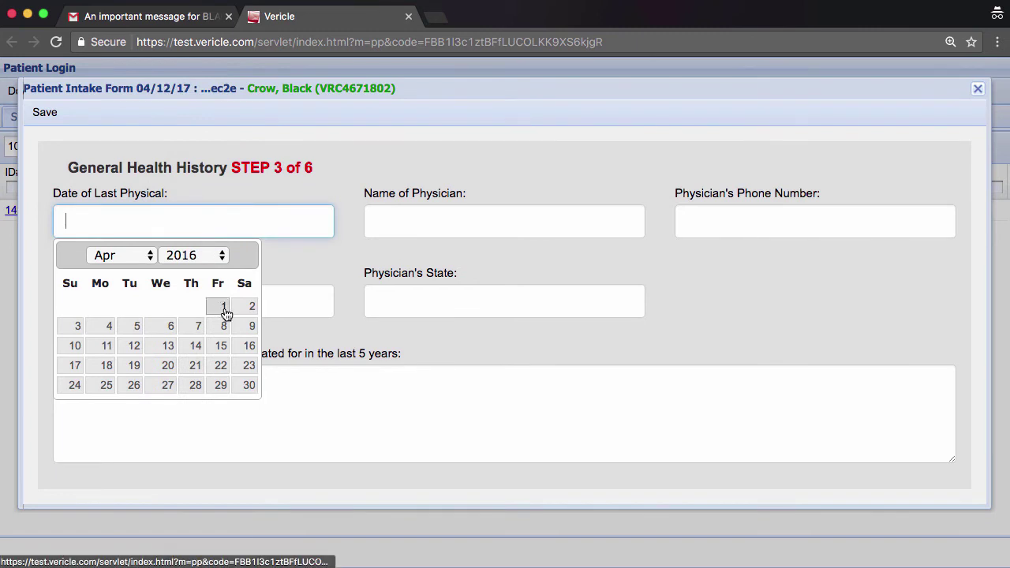
left_click(108, 327)
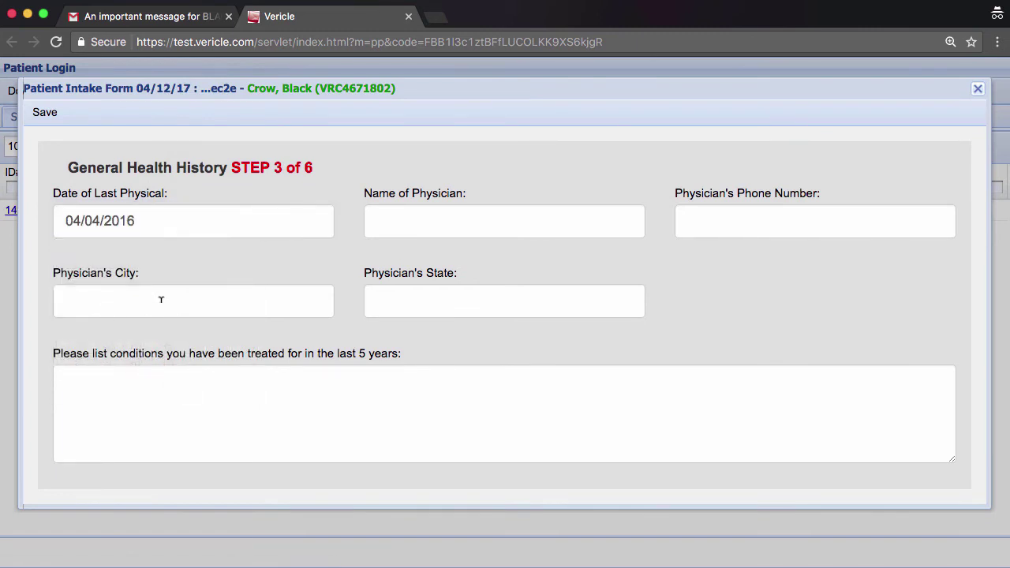
left_click(399, 226)
type("Joe Blue Jr")
left_click(737, 230)
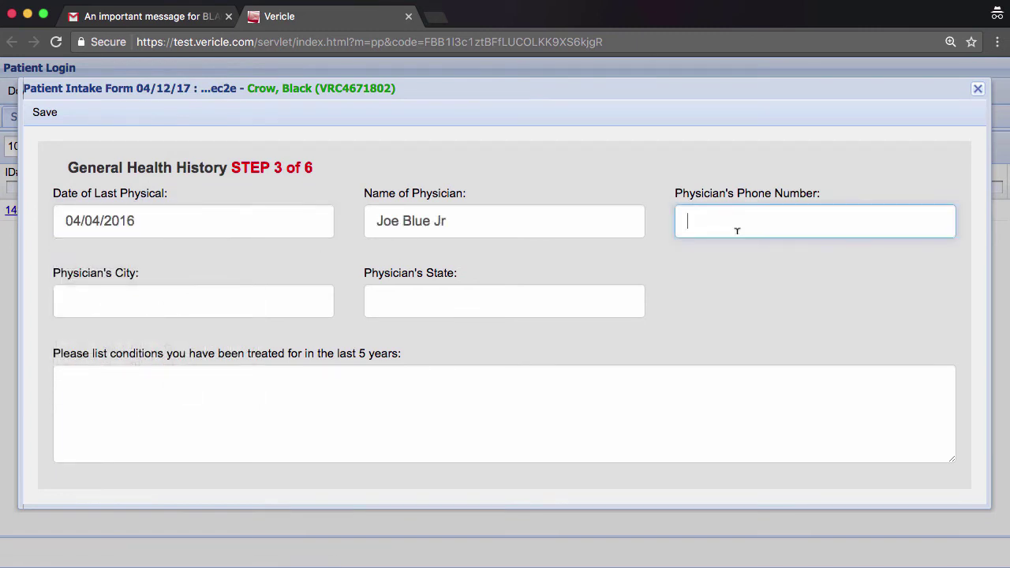
type("222-333-1111")
key("Tab")
type("Vacation City")
left_click(410, 303)
type("Florida")
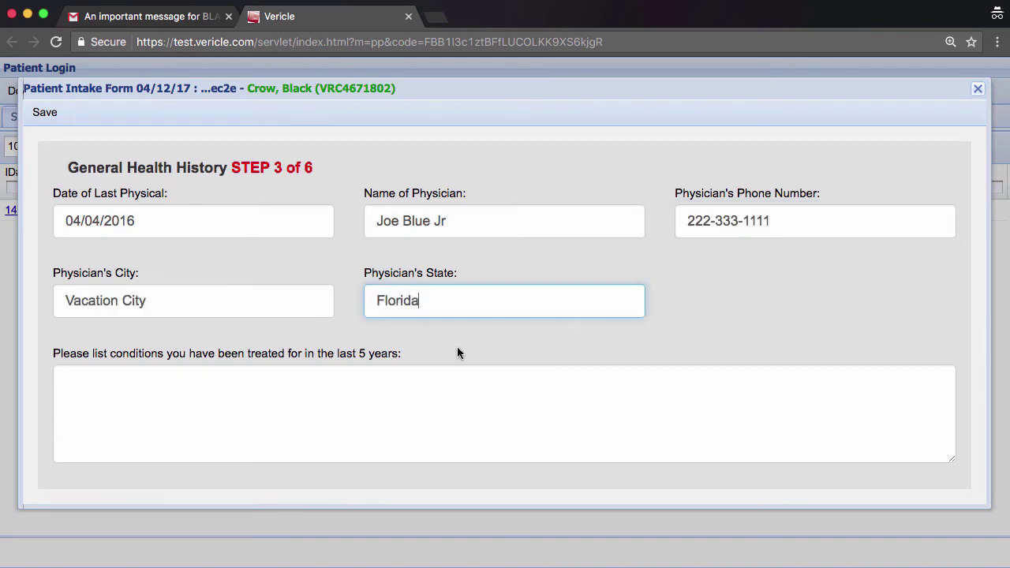
List Left shoulder injury as a treated condition; answer None for hospitalizations, surgeries and medications.
scroll(457, 348, "down", 2)
left_click(397, 338)
type("Left ")
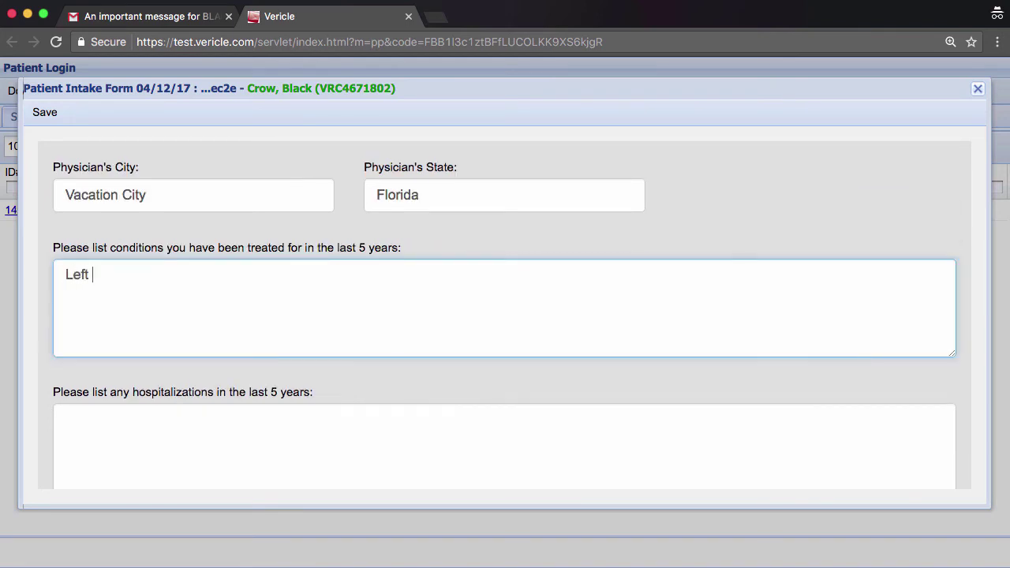
type("shoulder injury")
key("Return")
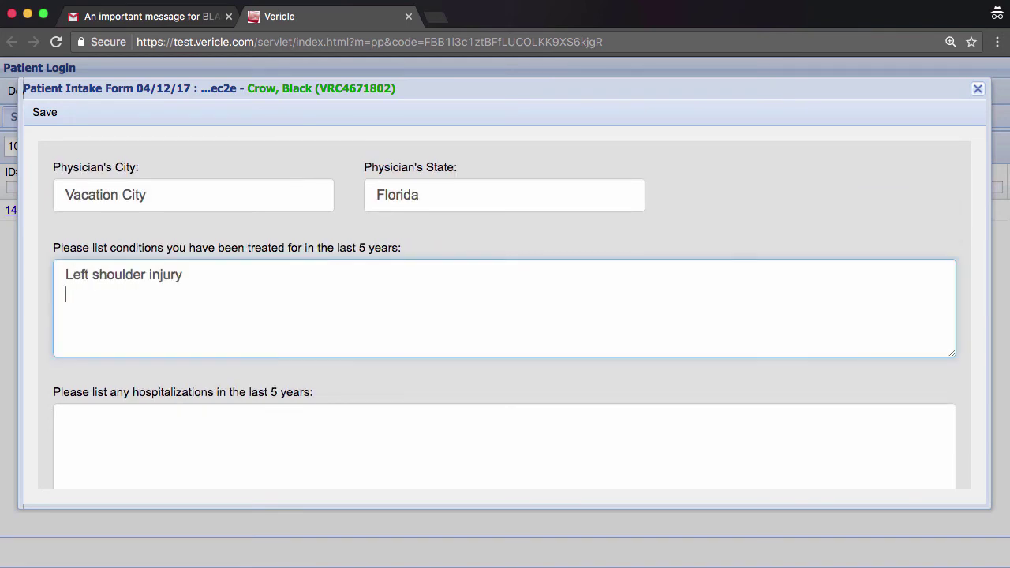
scroll(406, 313, "down", 2)
left_click(405, 313)
type("None")
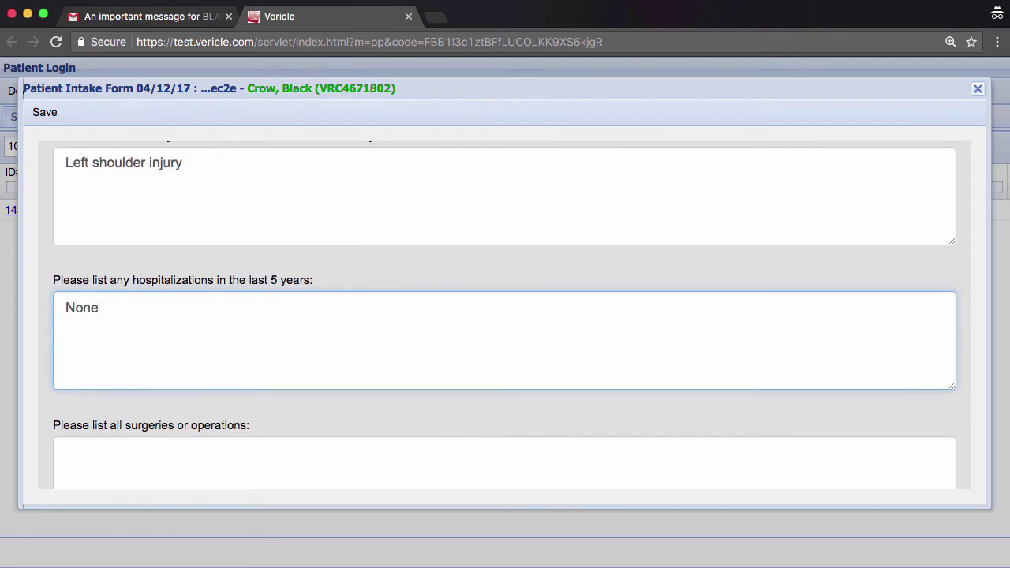
scroll(370, 349, "down", 2)
left_click(370, 350)
type("None")
scroll(397, 349, "down", 3)
left_click(362, 321)
type("None")
Enter supplements 'Vit', 'No car accidents' and None for broken bones.
scroll(349, 368, "down", 2)
left_click(349, 368)
type("Vit")
scroll(350, 367, "down", 4)
left_click(257, 289)
type("No car accidents")
scroll(260, 355, "down", 2)
left_click(261, 355)
type("None")
Answer No to smoking and alcohol and enter 3 weekly exercise days.
scroll(253, 316, "down", 3)
left_click(252, 299)
left_click(127, 324)
scroll(680, 233, "down", 1)
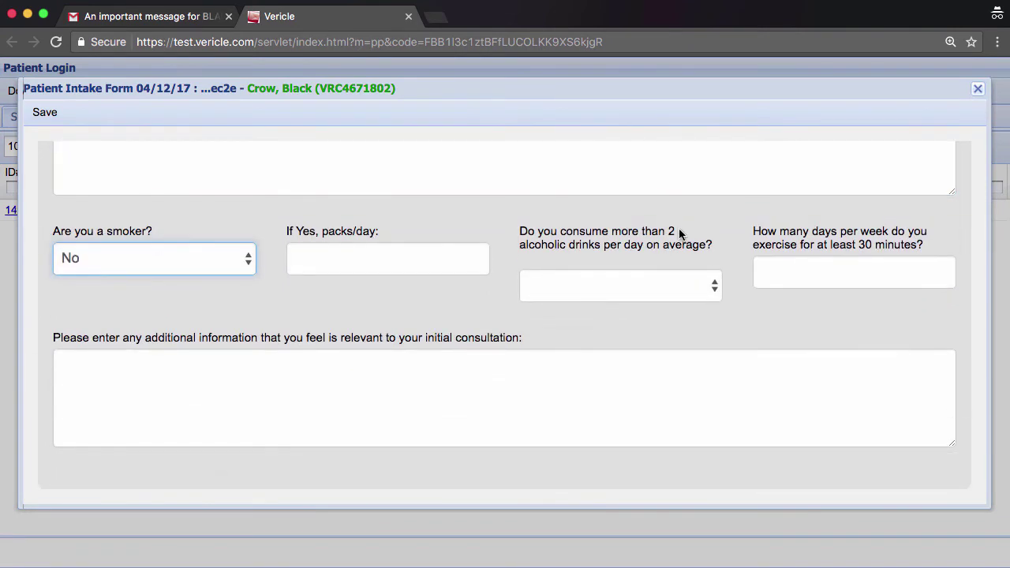
left_click(600, 285)
left_click(578, 252)
left_click(843, 275)
type("3")
scroll(396, 332, "down", 1)
left_click(396, 332)
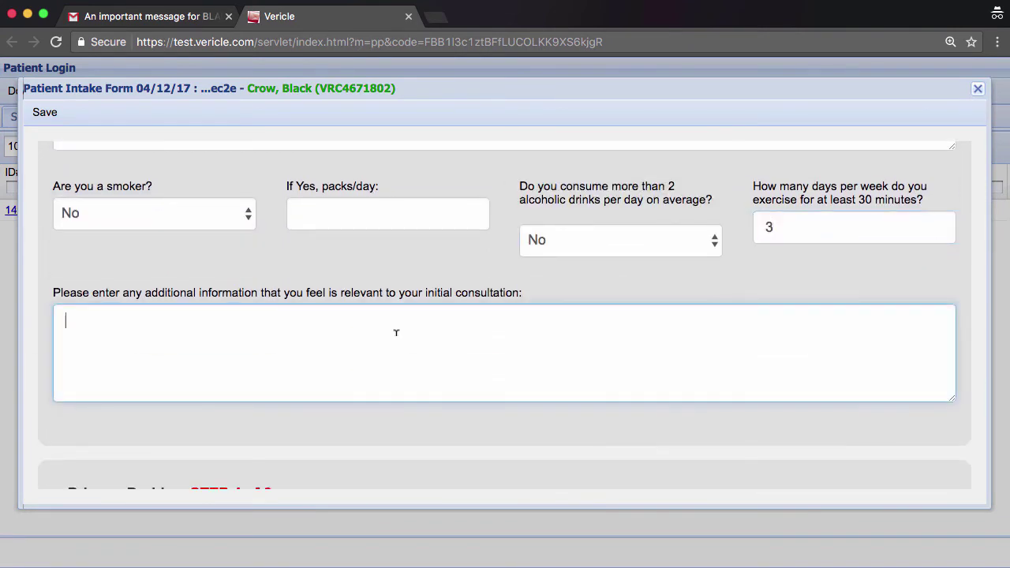
scroll(396, 332, "down", 3)
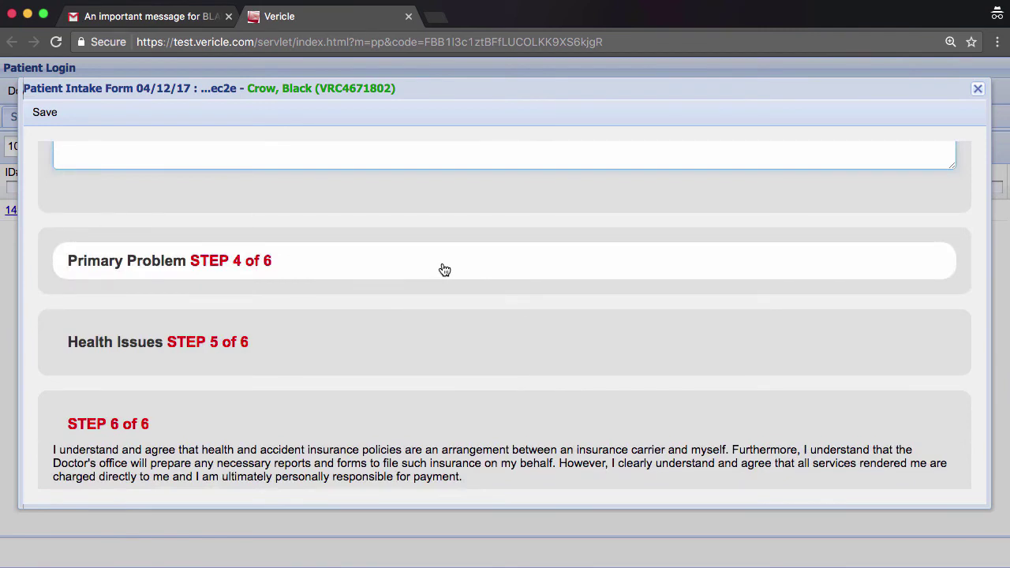
Expand the Primary Problem step and answer No to the accident question.
left_click(445, 270)
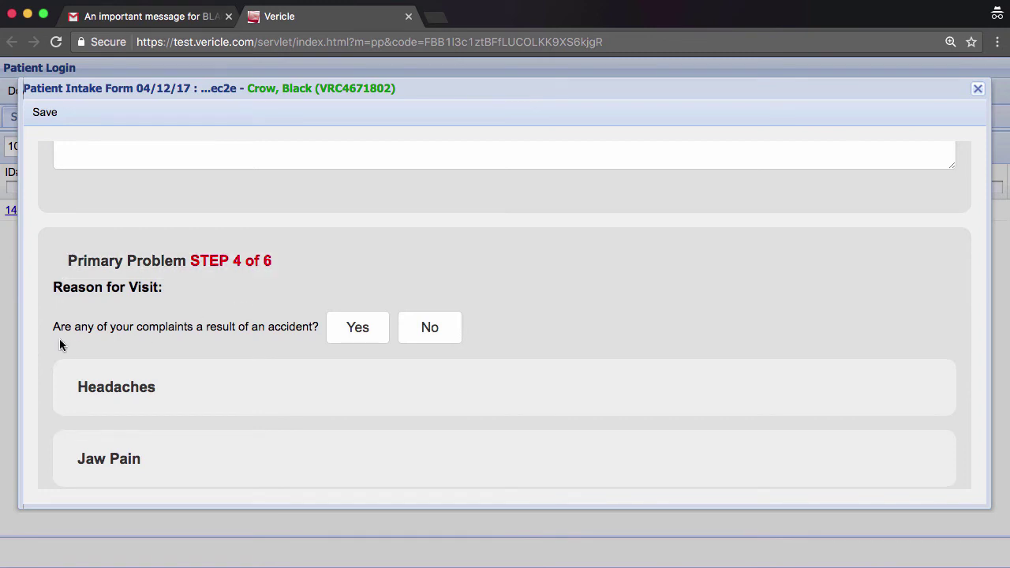
scroll(59, 339, "down", 1)
left_click(432, 248)
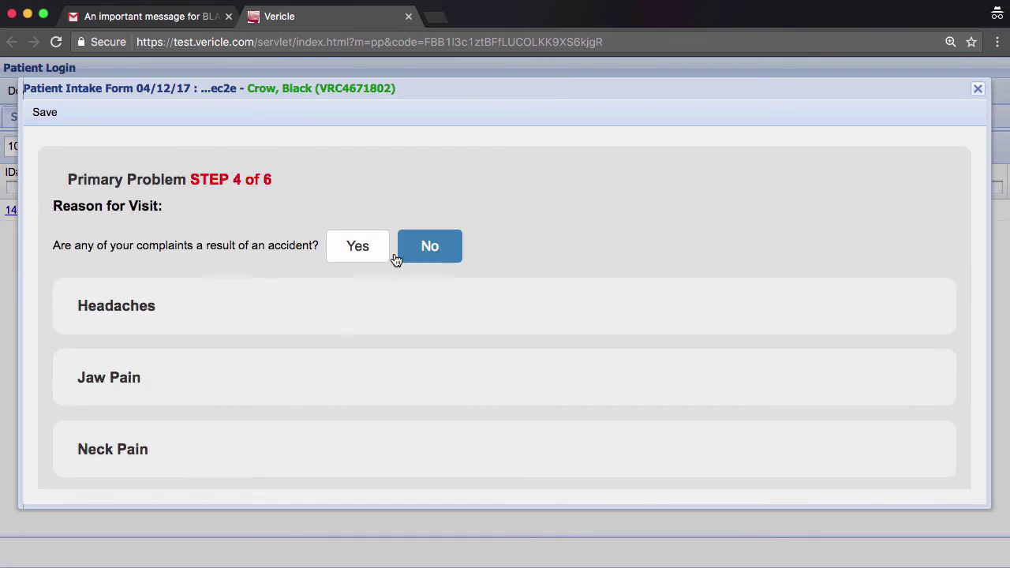
scroll(157, 300, "down", 5)
Rate Low Back Pain severity 6 with an onset date of 02/02/2017.
left_click(142, 292)
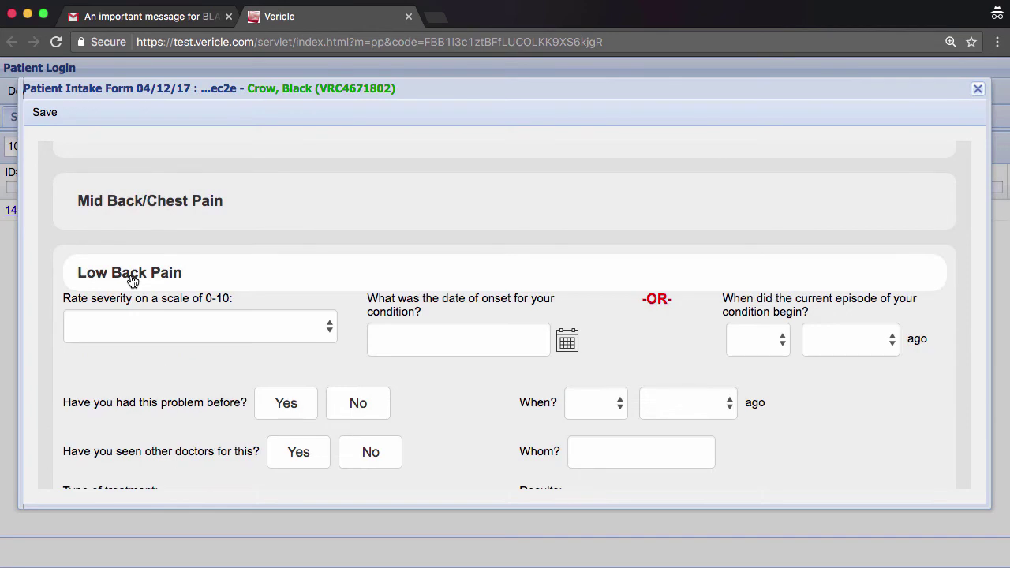
left_click(332, 335)
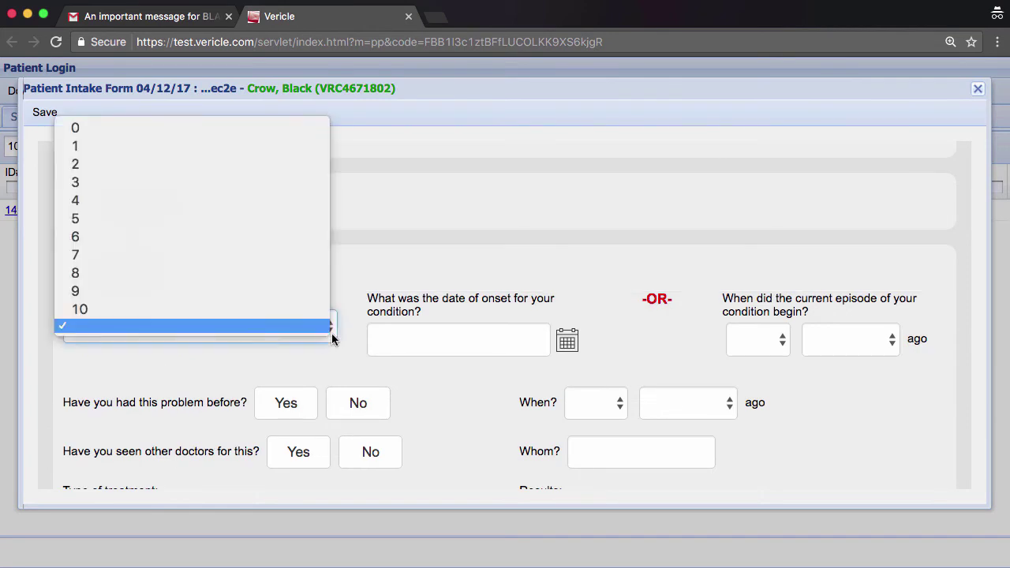
left_click(96, 234)
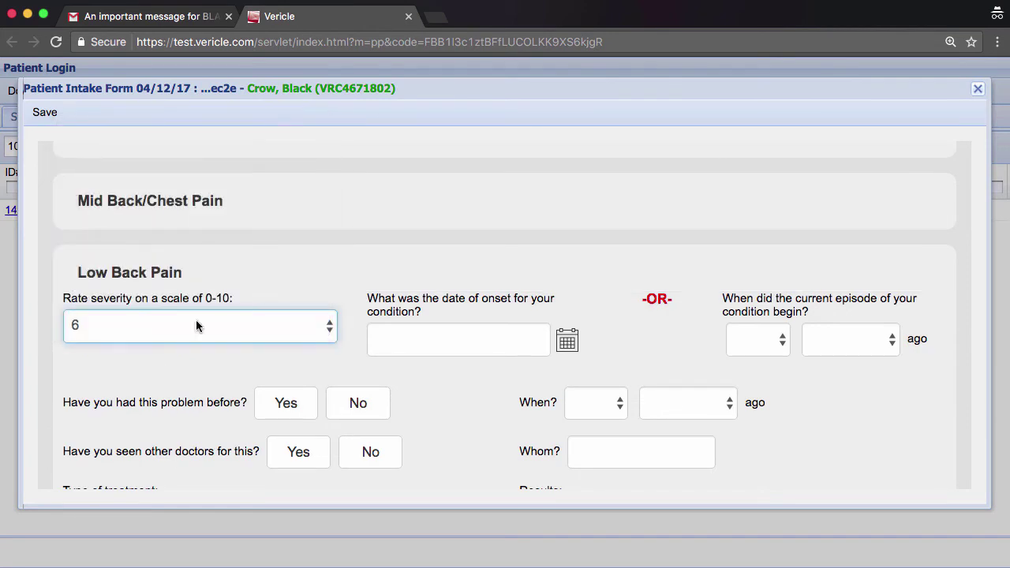
left_click(567, 339)
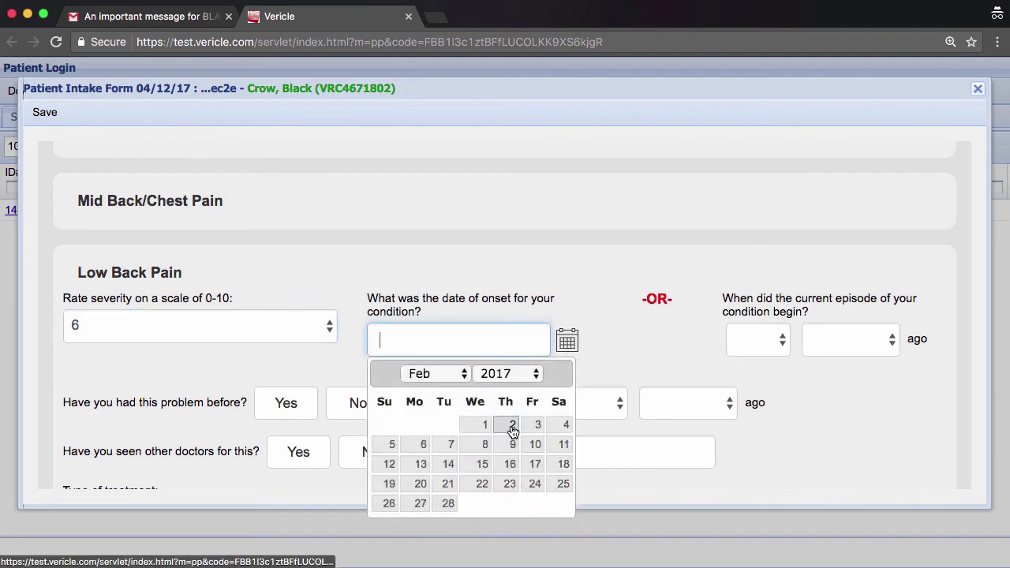
left_click(513, 427)
Record a prior episode of this problem 5 months ago.
scroll(511, 430, "down", 3)
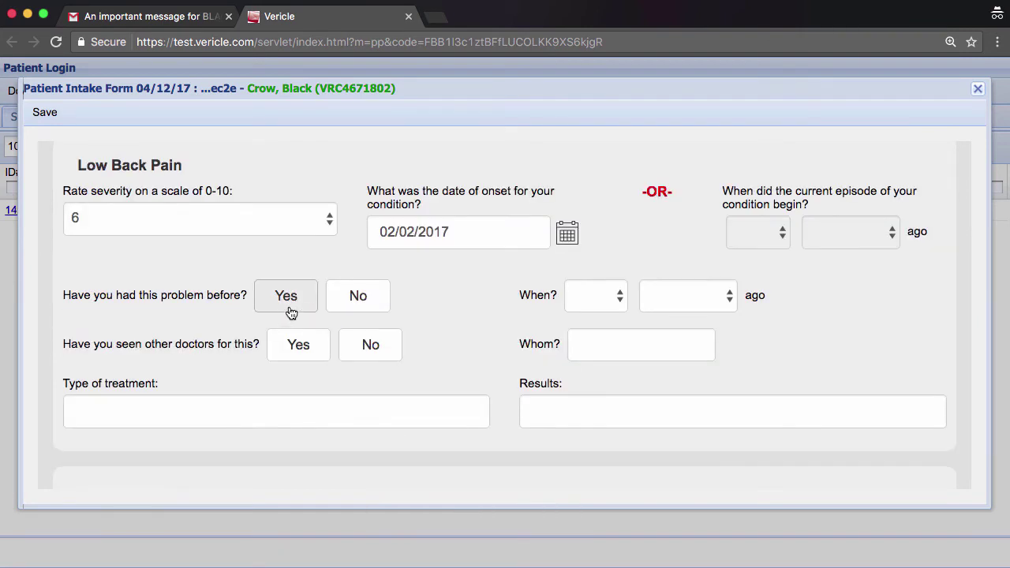
left_click(286, 298)
left_click(620, 300)
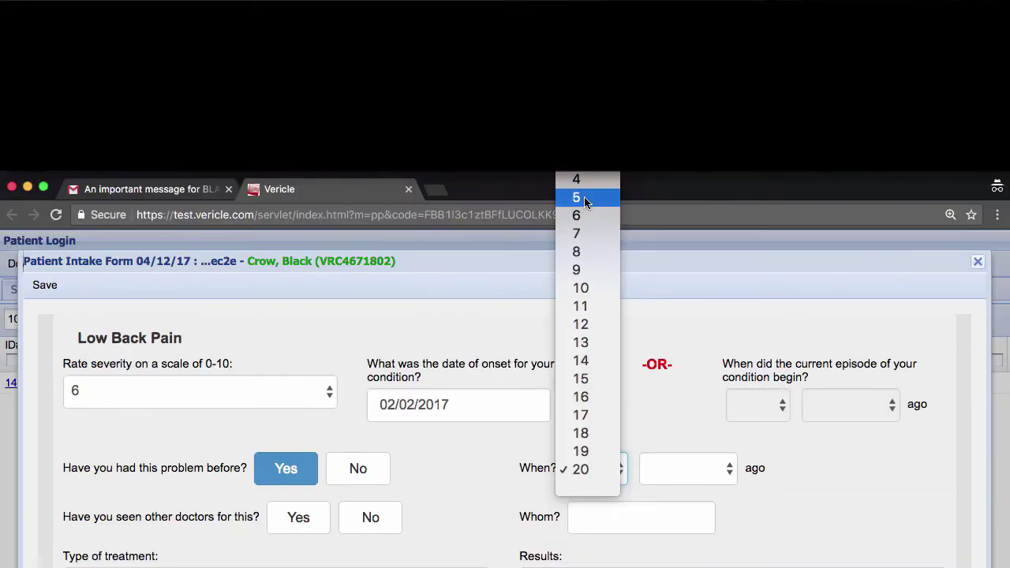
left_click(584, 197)
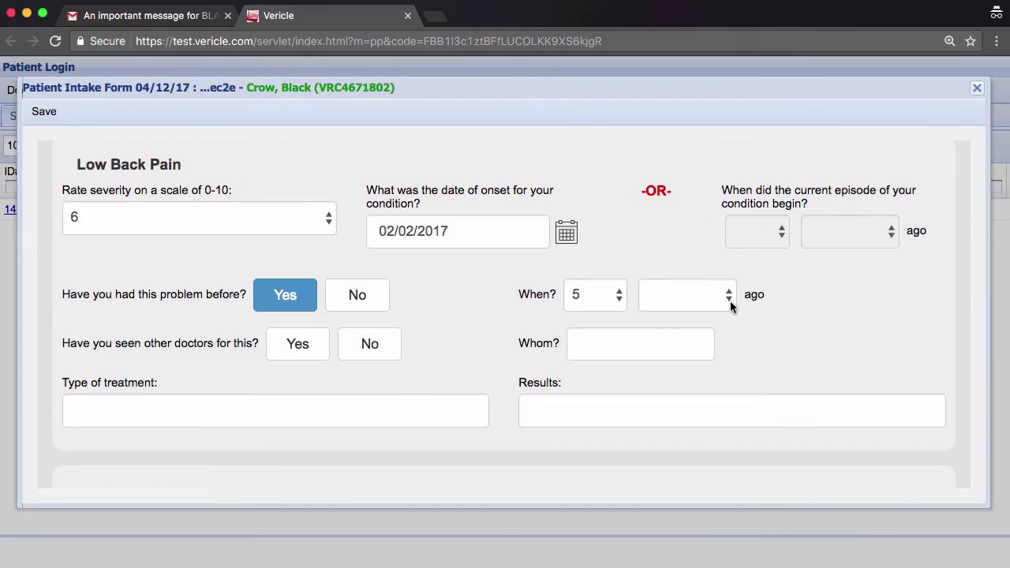
left_click(730, 306)
left_click(708, 267)
Record seeing another doctor: enter the doctor's name, 'Pain Medication', and 'Pain went away for a while'.
left_click(297, 344)
left_click(607, 345)
type("Bill Brown")
key("Tab")
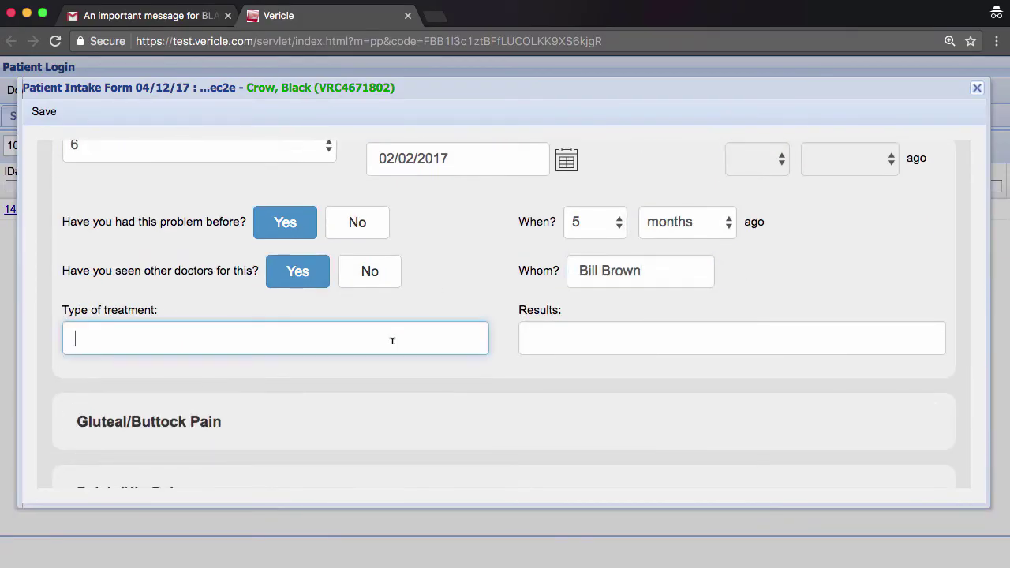
type("Pain Medication")
key("Tab")
type("Pain went away for a while")
scroll(317, 331, "down", 3)
scroll(469, 207, "up", 10)
Mark Low Back Pain, Pain Between Shoulders, Fatigue and Allergies as recent problems.
left_click(361, 268)
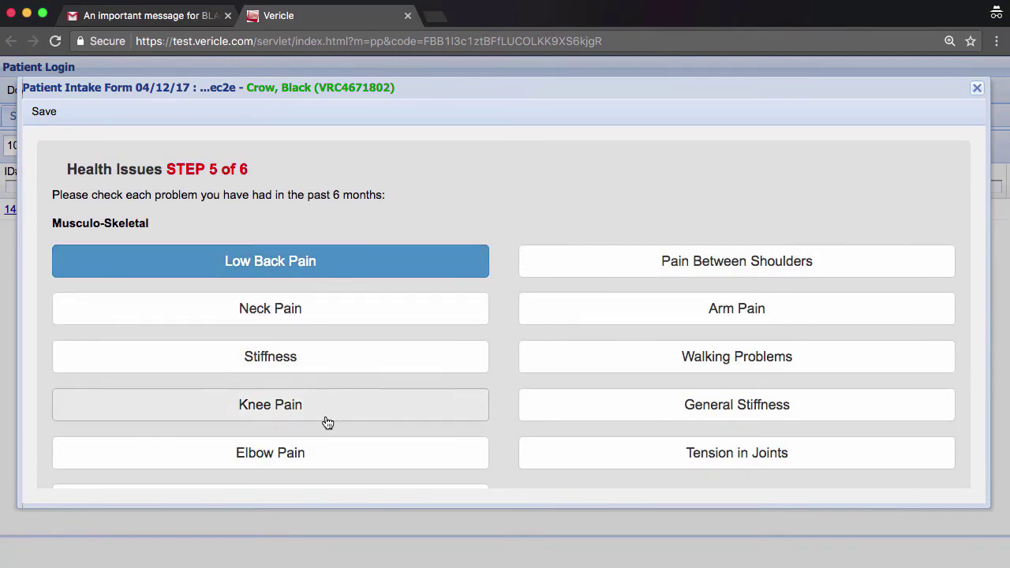
scroll(330, 453, "down", 3)
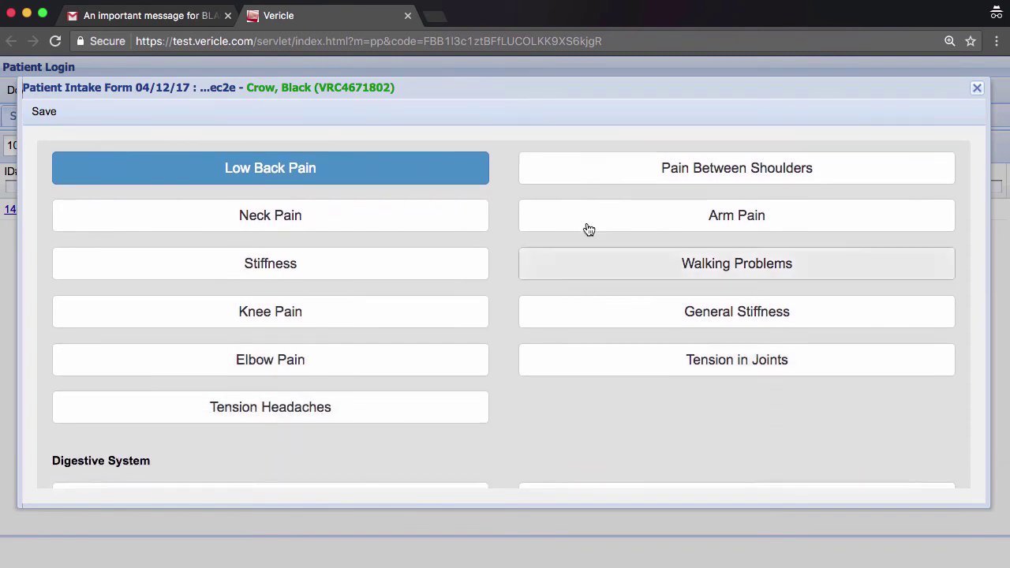
left_click(620, 182)
scroll(619, 182, "down", 10)
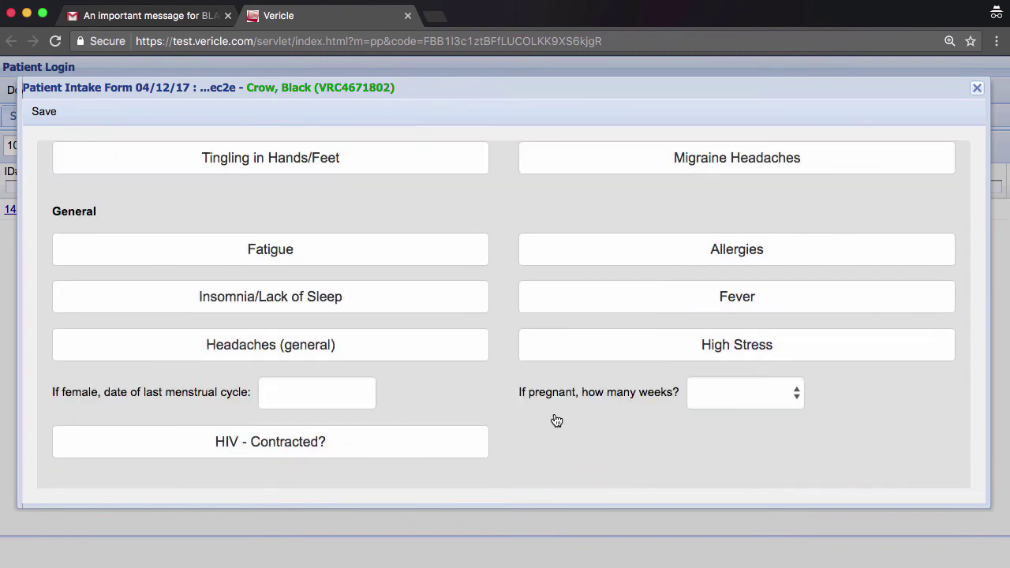
left_click(386, 250)
left_click(668, 252)
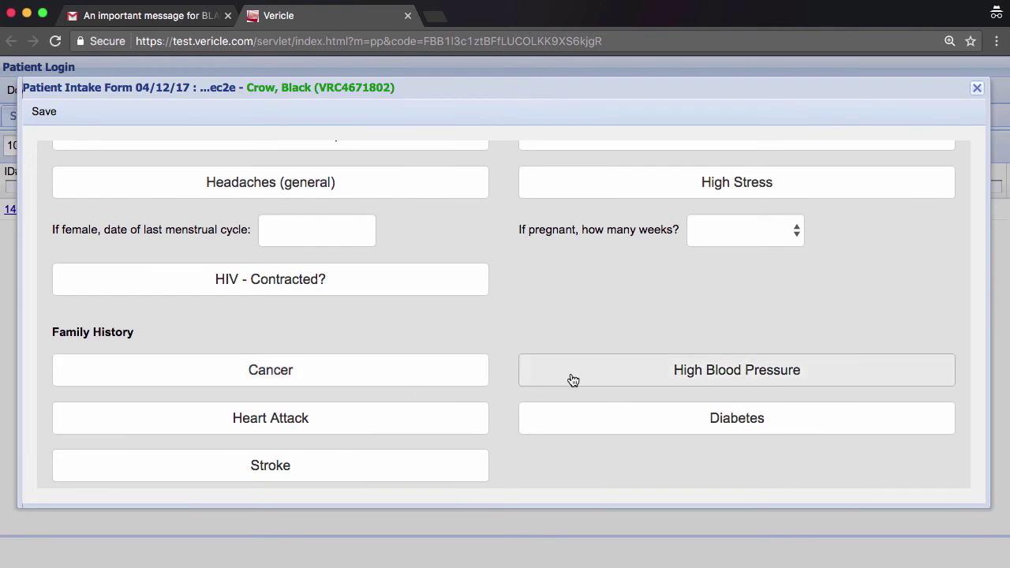
Mark Diabetes in the family history and enter the affected relative's name.
scroll(573, 380, "down", 3)
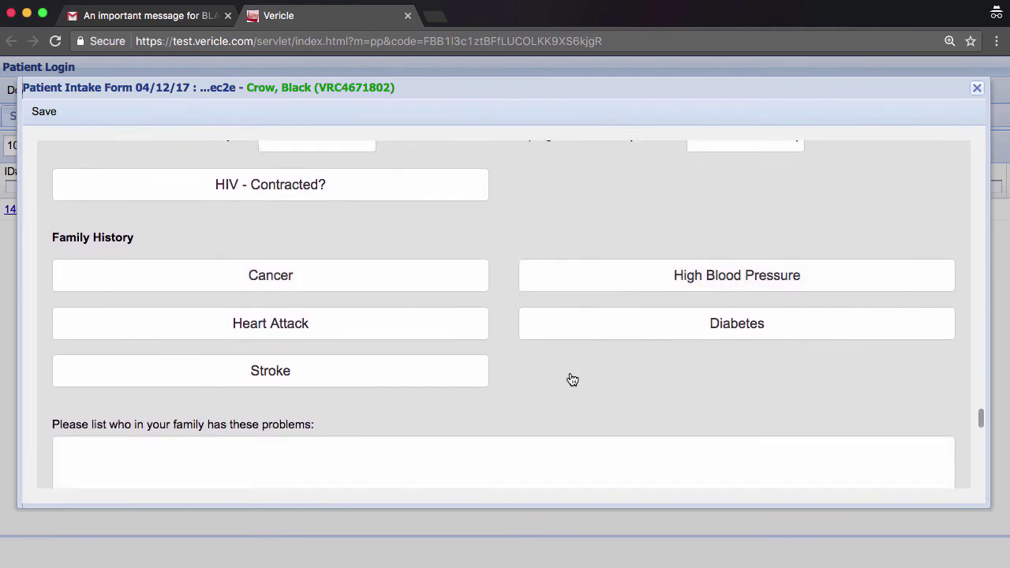
left_click(573, 330)
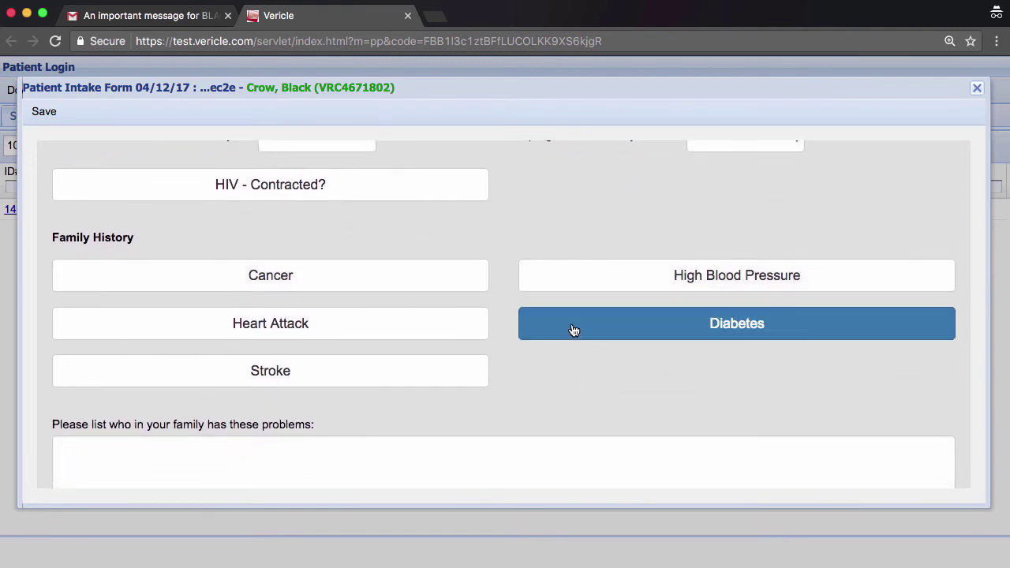
scroll(524, 404, "down", 3)
left_click(525, 404)
type("Aunt Judy")
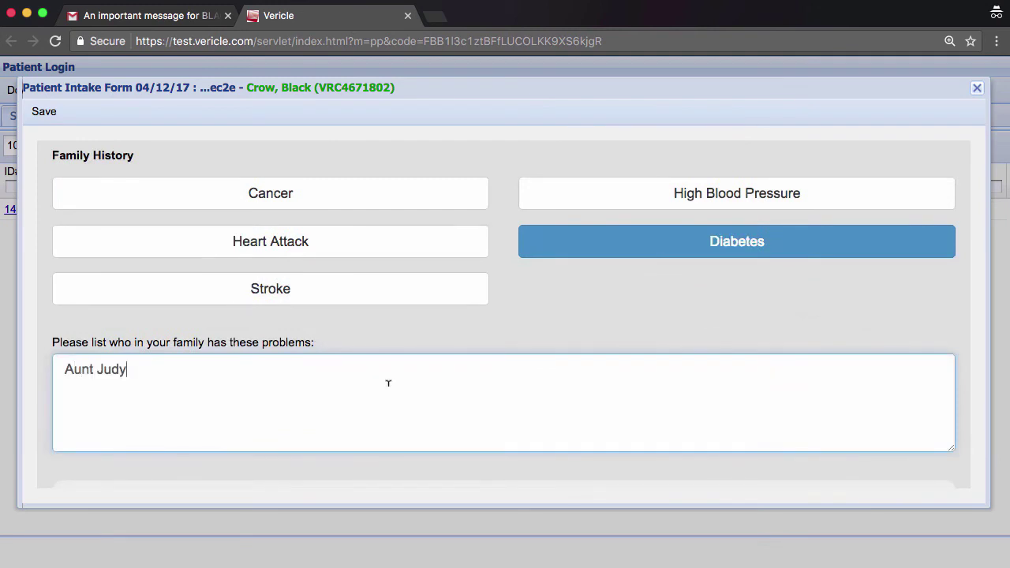
Enter care goals 'Work without pain in the warehouse.' and 'Play Baseball.'.
scroll(388, 383, "down", 8)
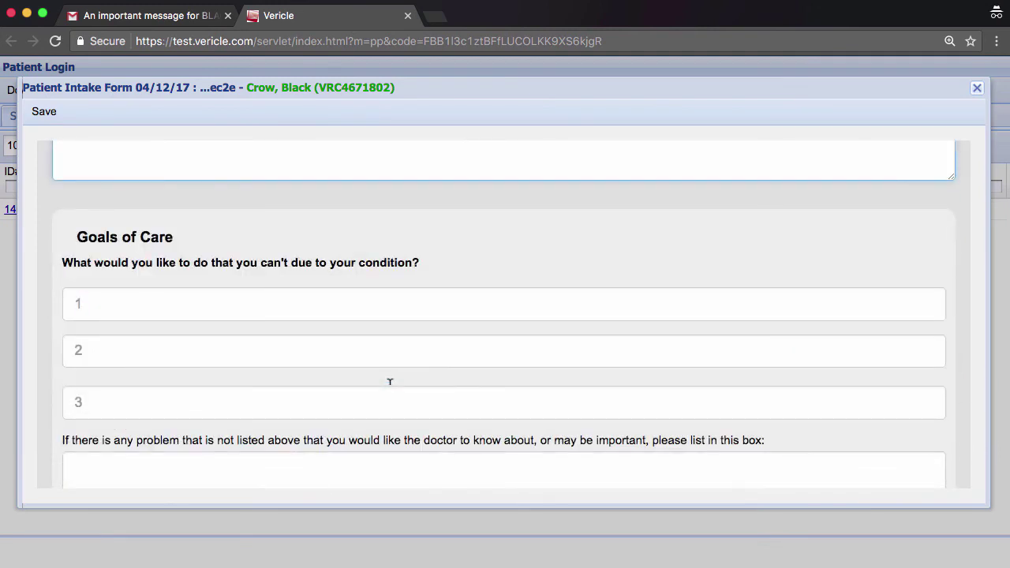
scroll(389, 381, "down", 1)
left_click(390, 256)
type("Work ")
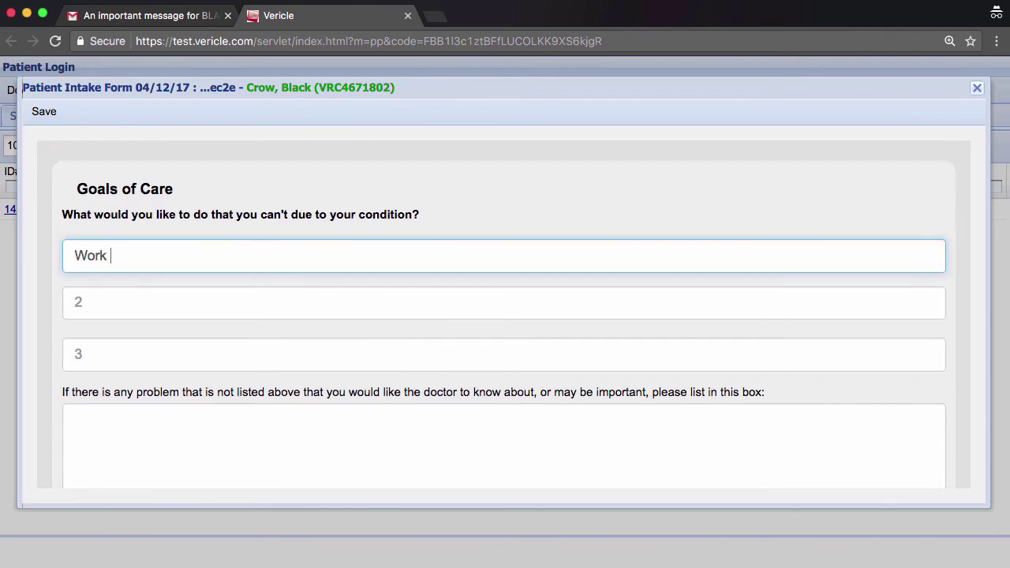
type("without pain in the warehouse.")
key("Tab")
type("Play Baseball.")
scroll(105, 334, "down", 3)
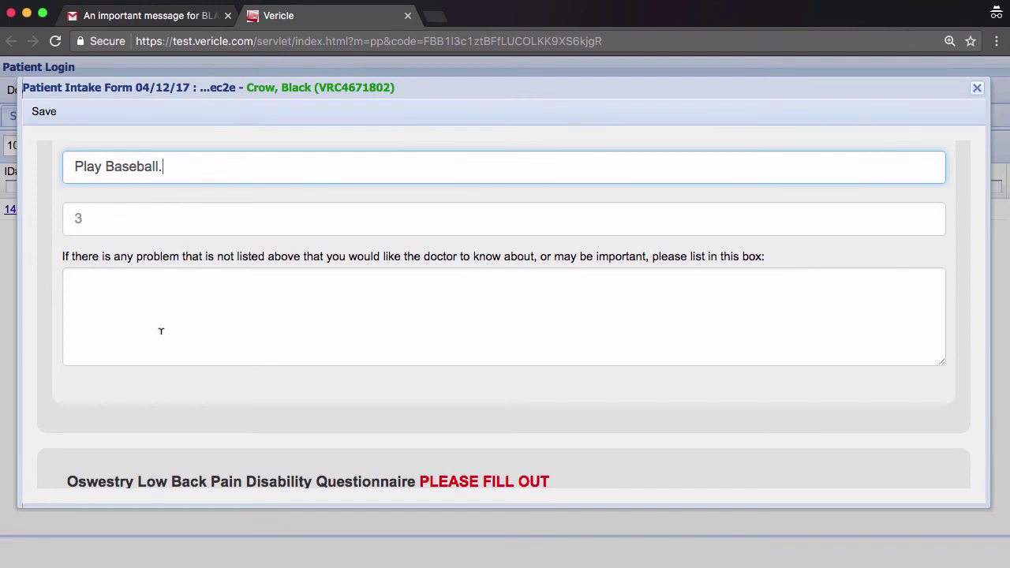
scroll(604, 299, "down", 5)
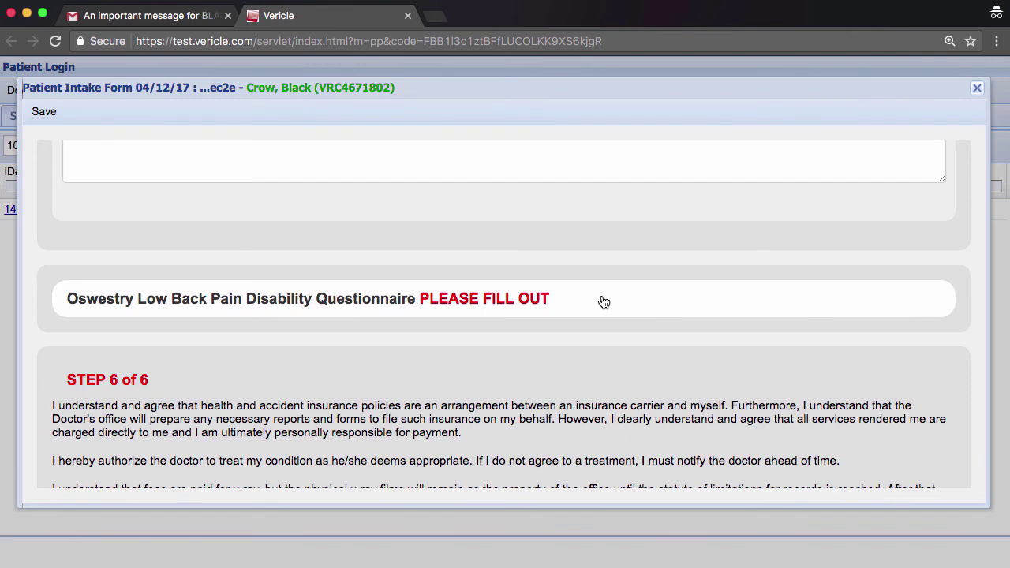
Expand the Oswestry questionnaire and answer 0 for Personal Care.
left_click(604, 302)
scroll(440, 398, "down", 7)
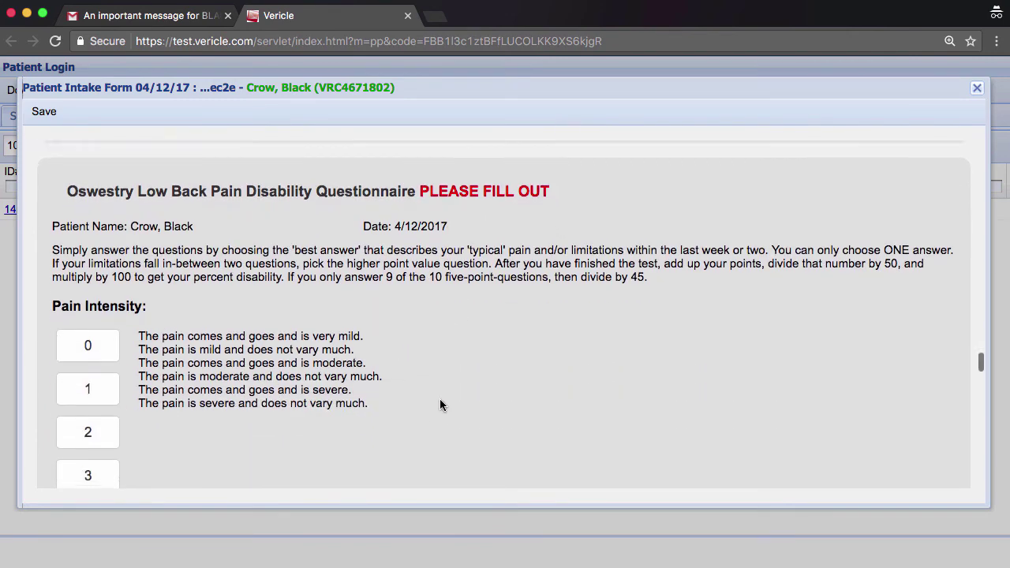
scroll(95, 315, "down", 6)
left_click(99, 264)
Draw the patient signature and date it April 12, 2017.
scroll(382, 369, "down", 15)
scroll(383, 368, "down", 4)
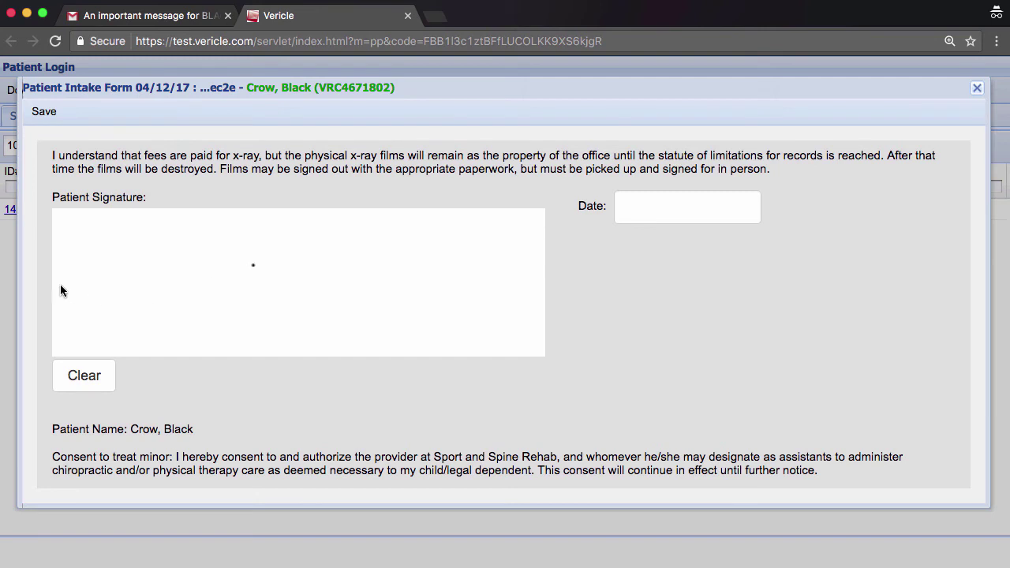
mouse_move(84, 229)
left_mouse_down()
mouse_move(71, 284)
mouse_move(84, 229)
mouse_move(98, 274)
mouse_move(71, 286)
mouse_move(138, 245)
mouse_move(106, 272)
mouse_move(193, 272)
mouse_move(220, 254)
mouse_move(230, 294)
left_mouse_up()
left_click_drag(276, 249, 374, 282)
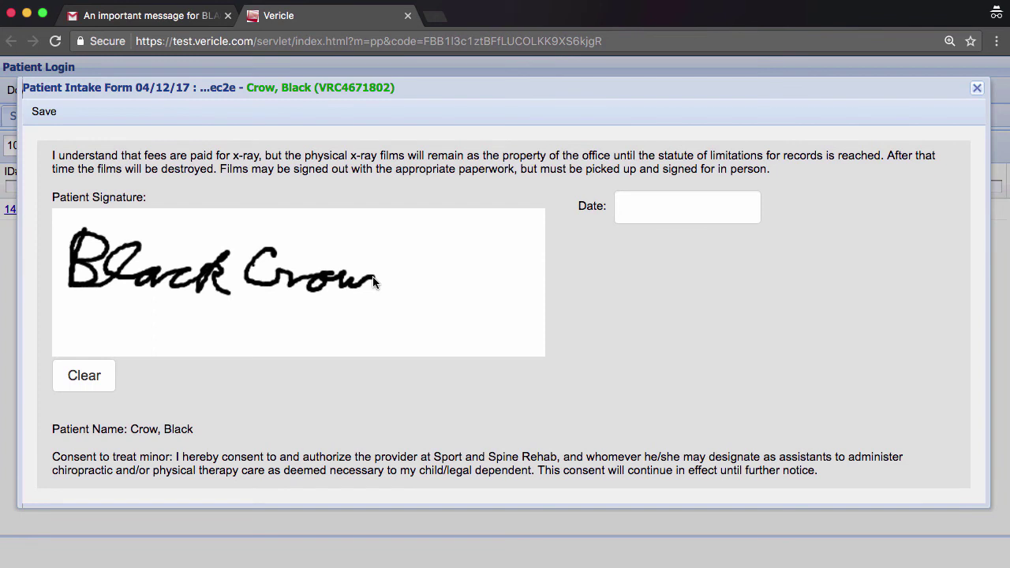
left_click(642, 204)
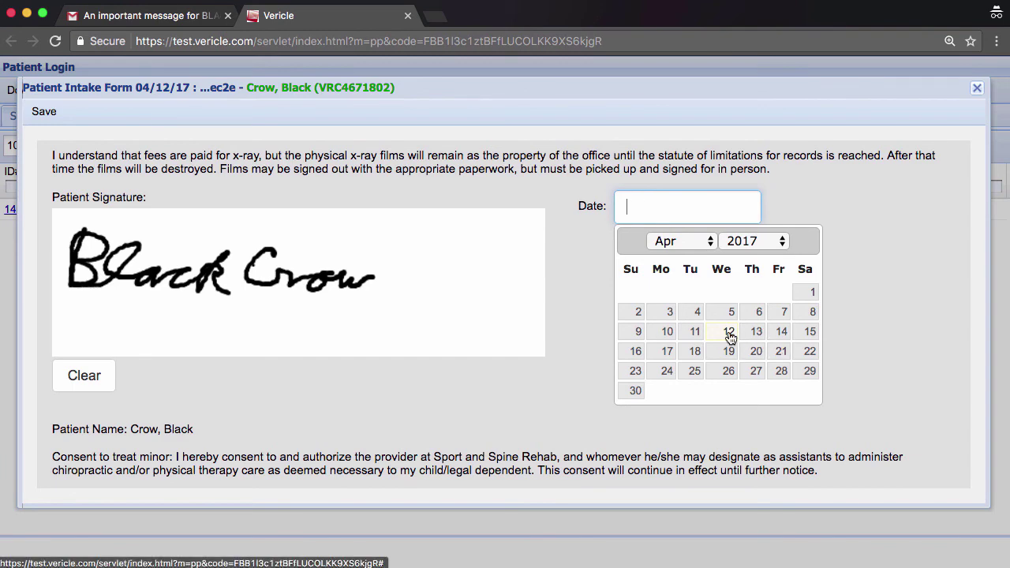
left_click(729, 332)
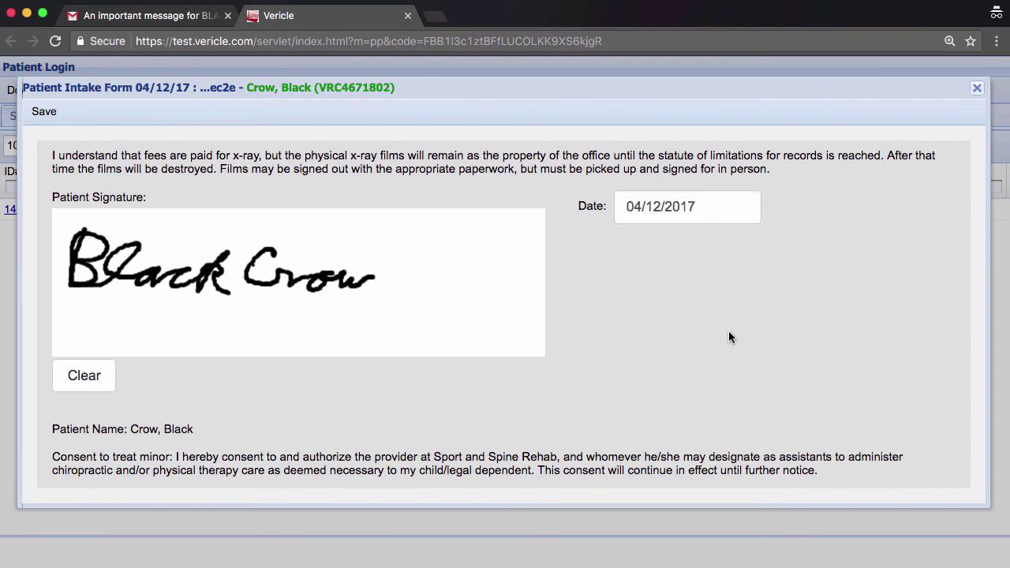
scroll(406, 343, "down", 3)
scroll(405, 343, "down", 2)
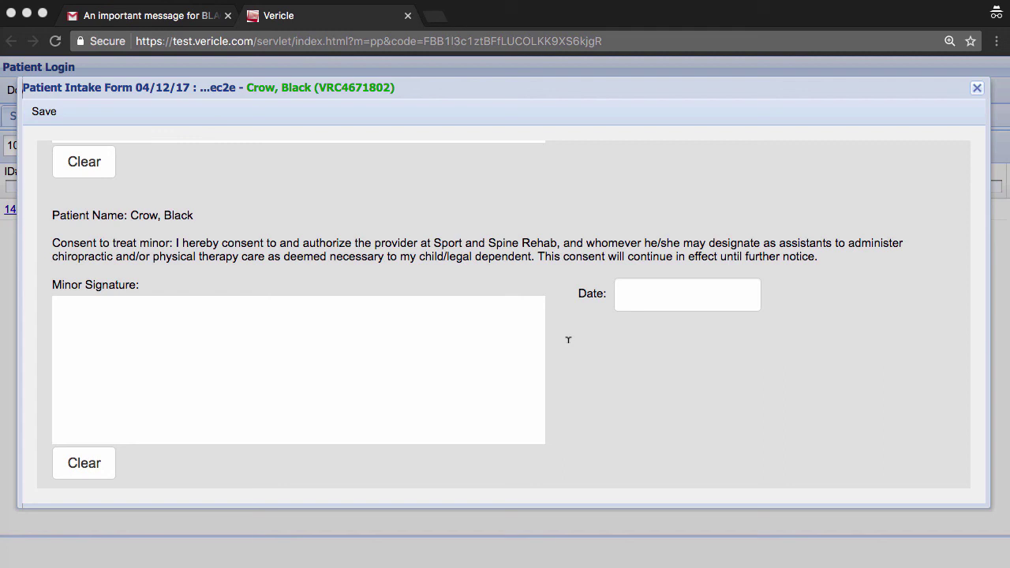
left_click(153, 117)
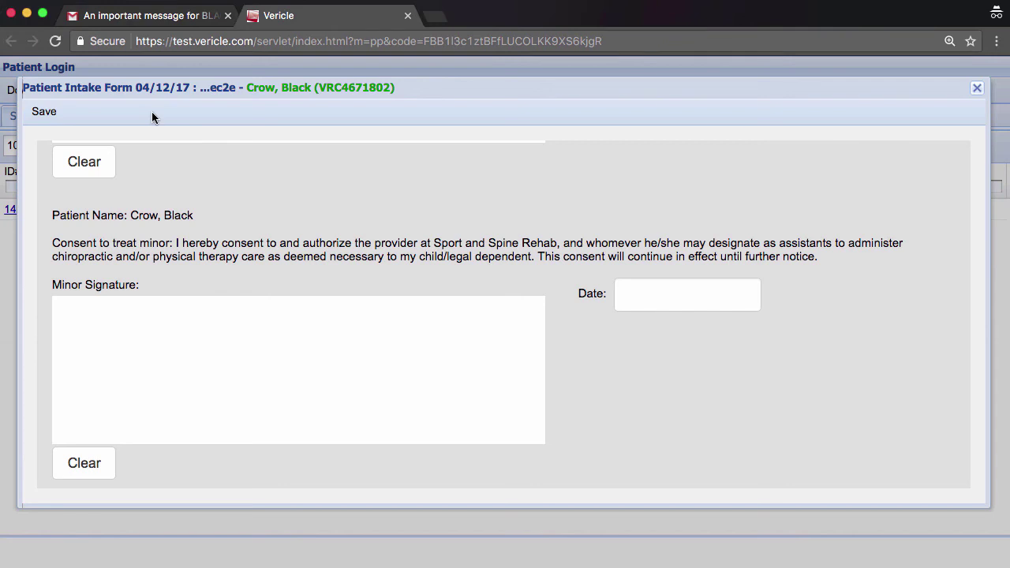